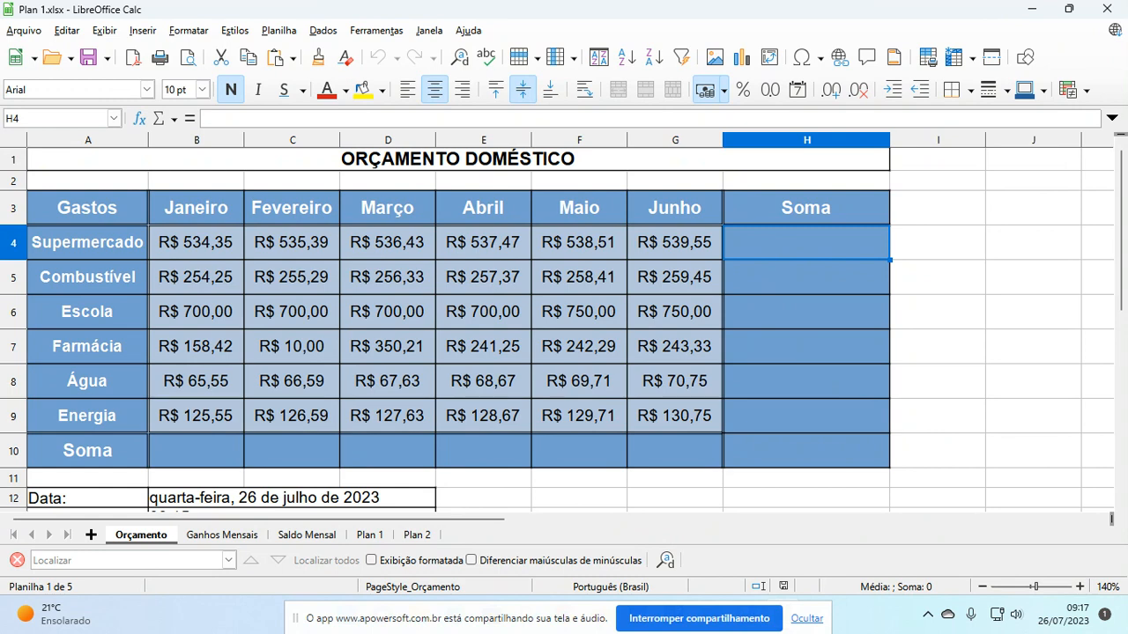
Total the Supermercado row in cell H4 with the addition formula =B4+C4+D4+E4+F4+G4.
text(=)
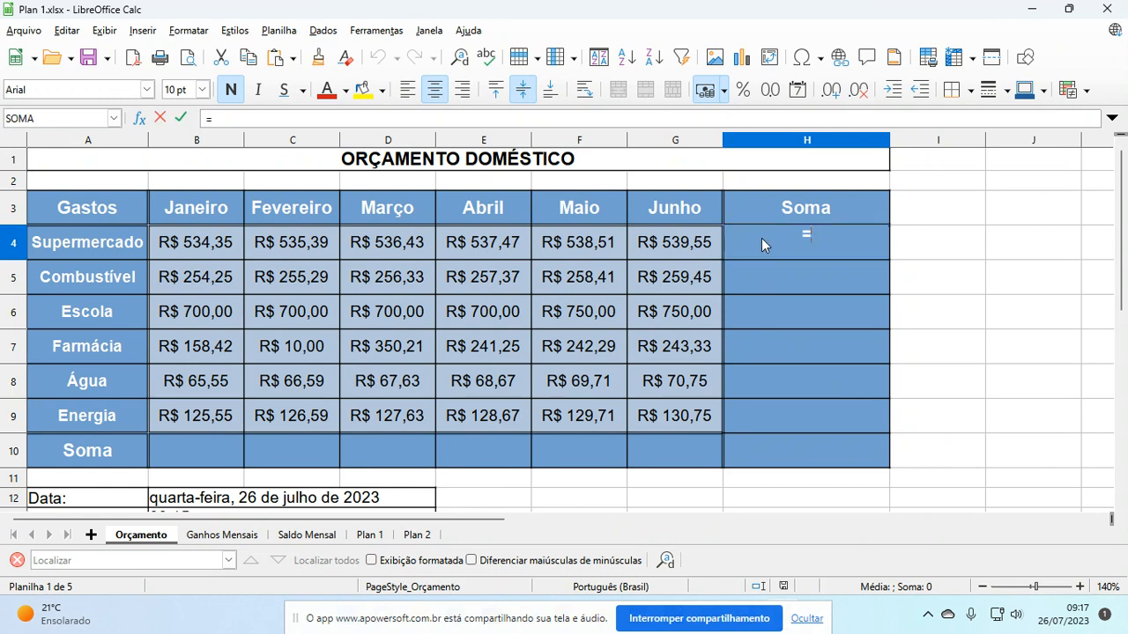
click(219, 255)
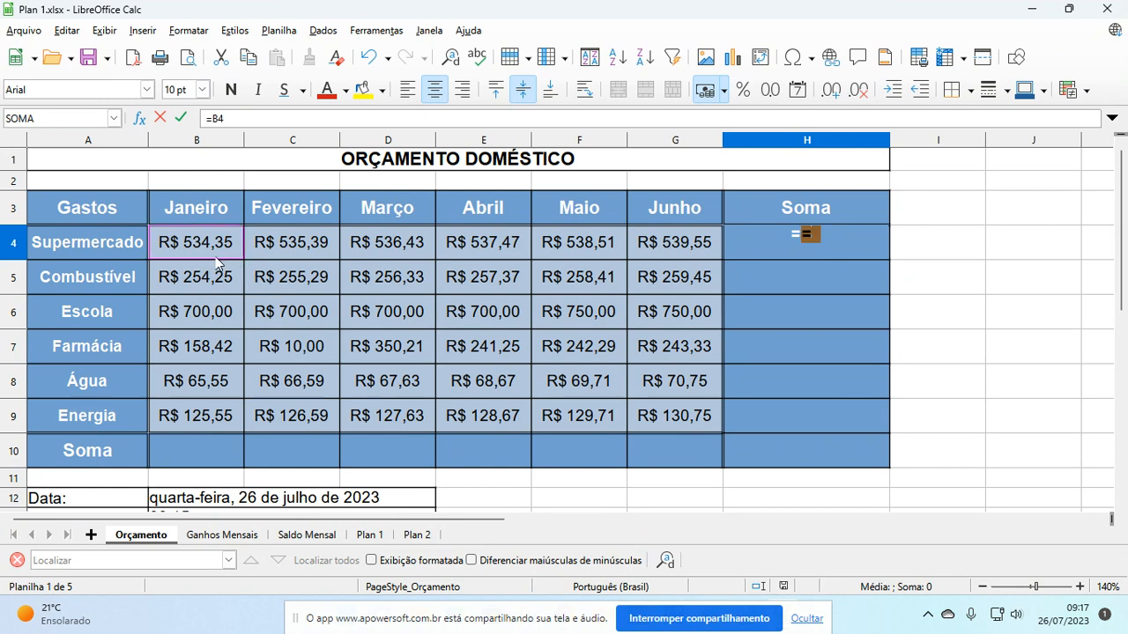
text(+)
click(298, 248)
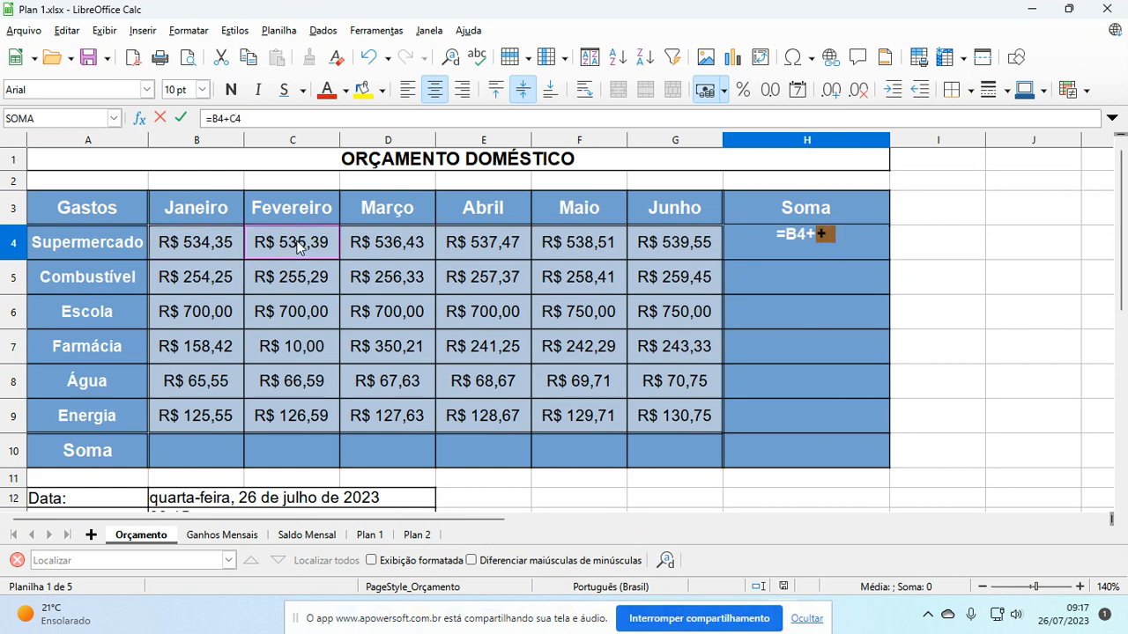
text(+)
click(397, 244)
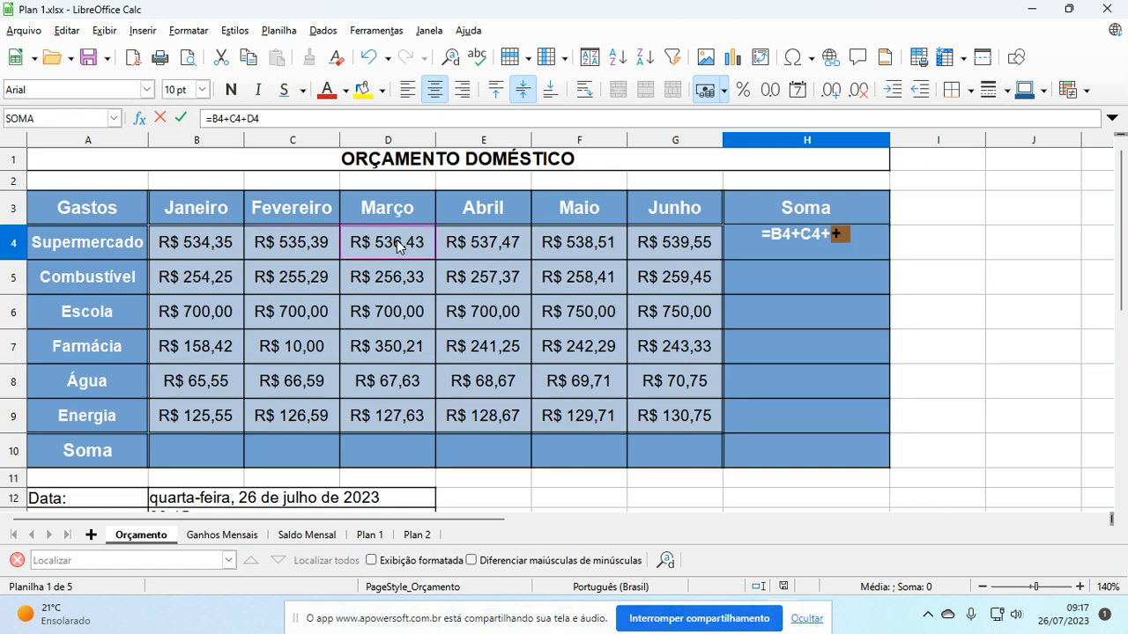
text(+)
click(491, 244)
text(+)
click(568, 249)
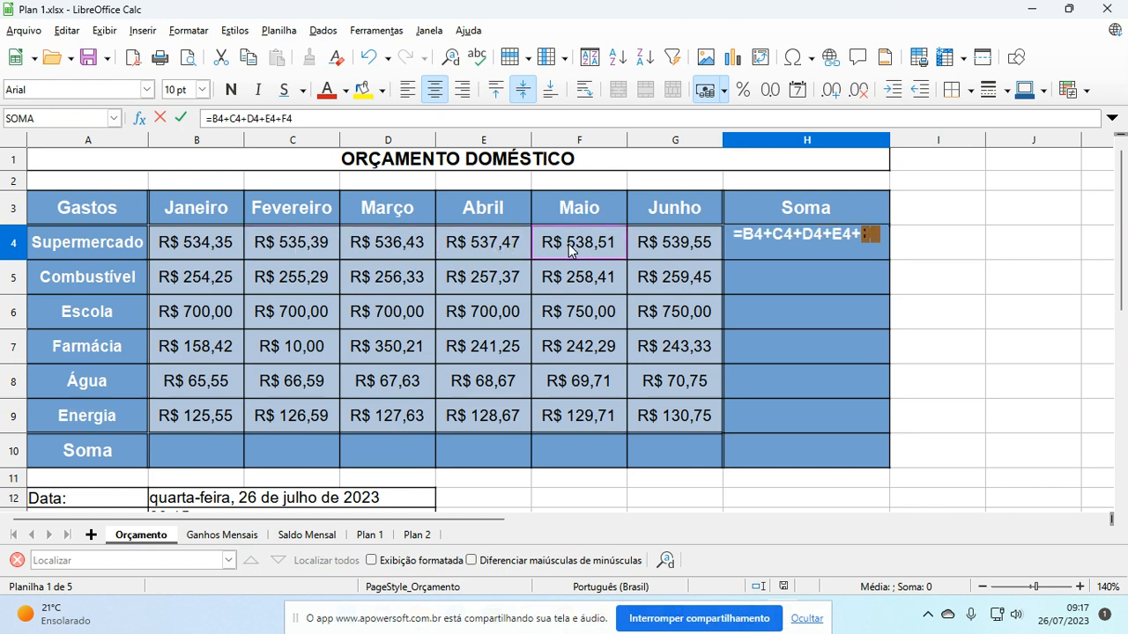
text(+)
click(655, 245)
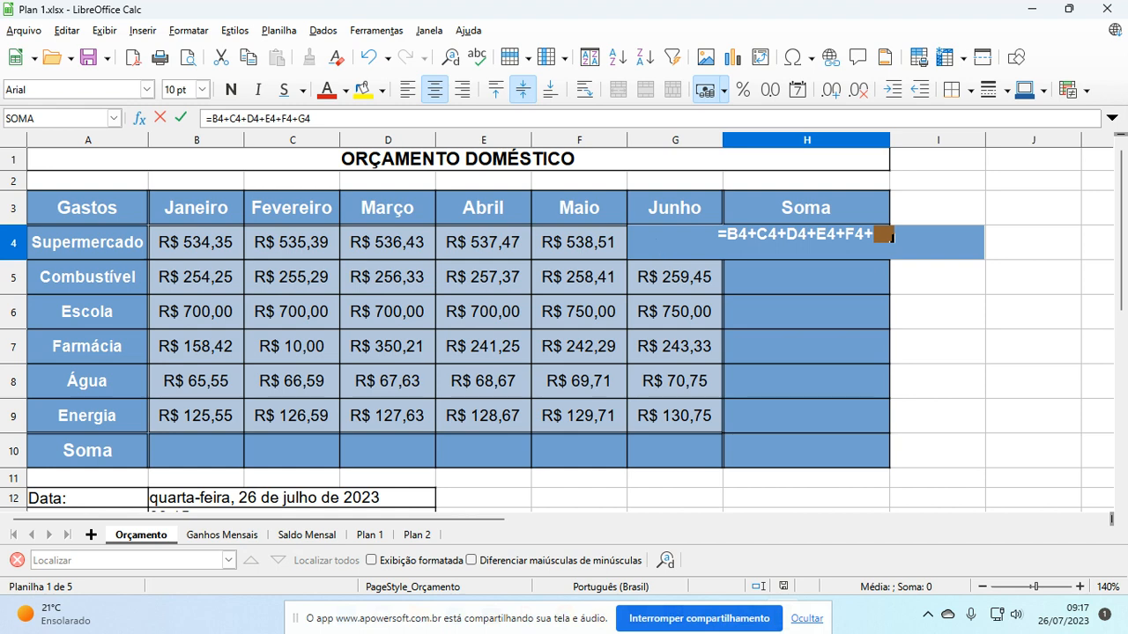
key(Return)
Review the addition formula in H4, then clear the cell.
double_click(872, 249)
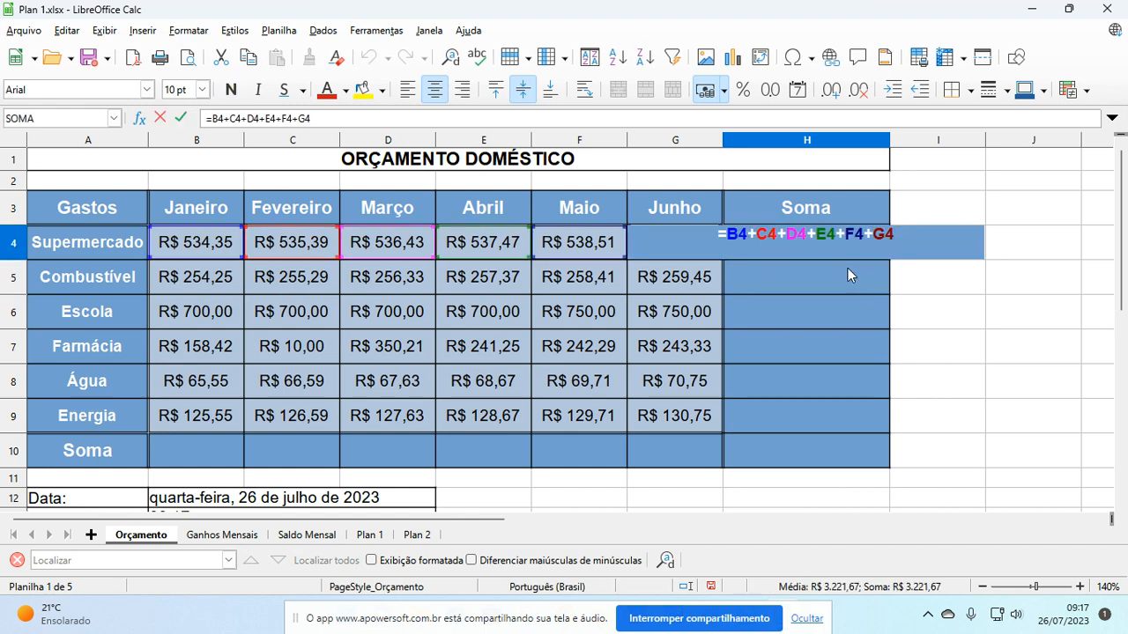
key(Escape)
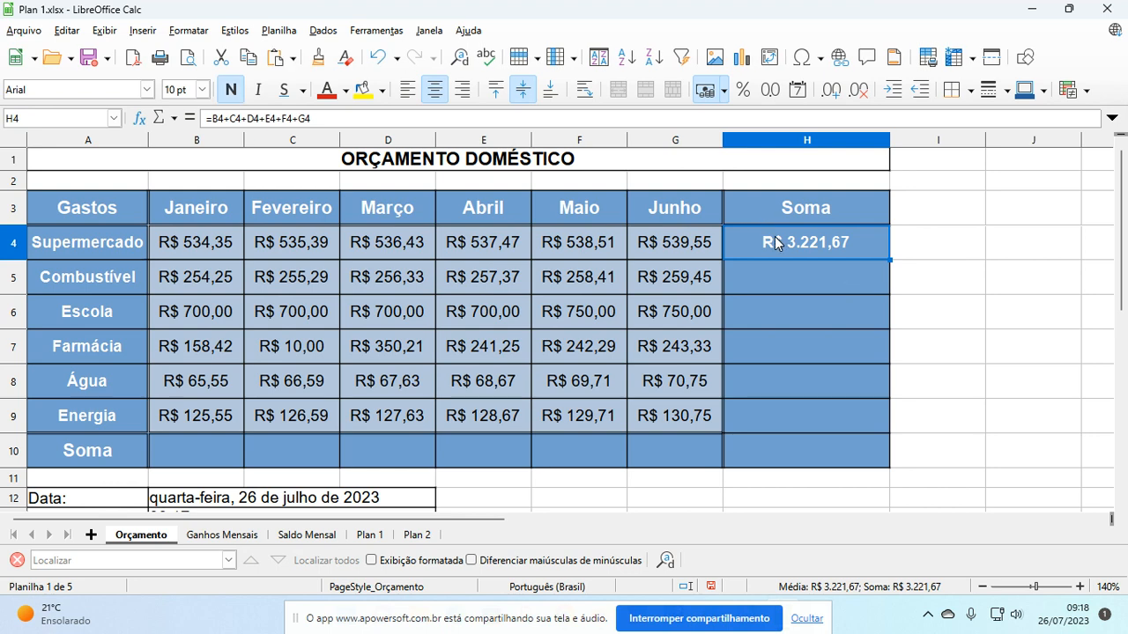
key(Delete)
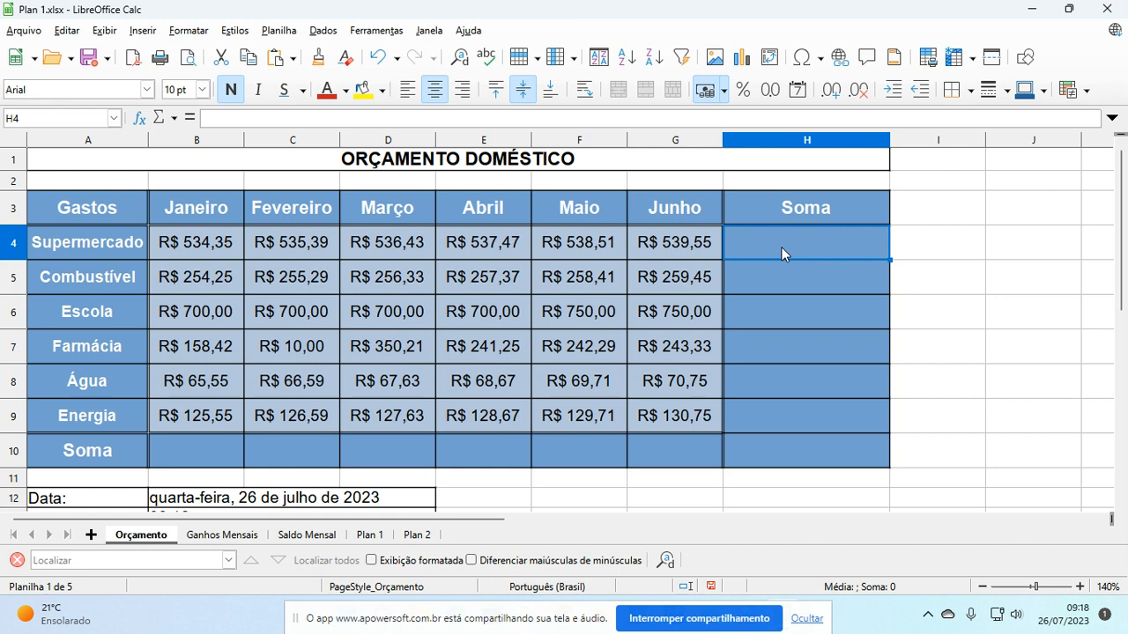
Enter =SOMA(B4;C4) in H4 to add only the January and February Supermercado values.
text(=)
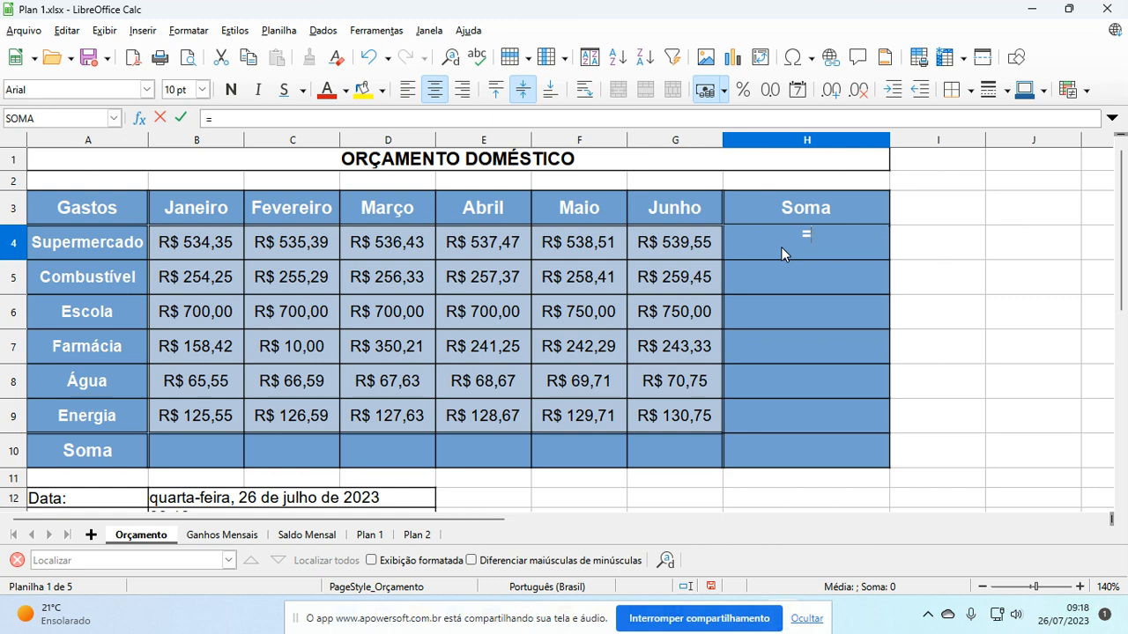
text(soma)
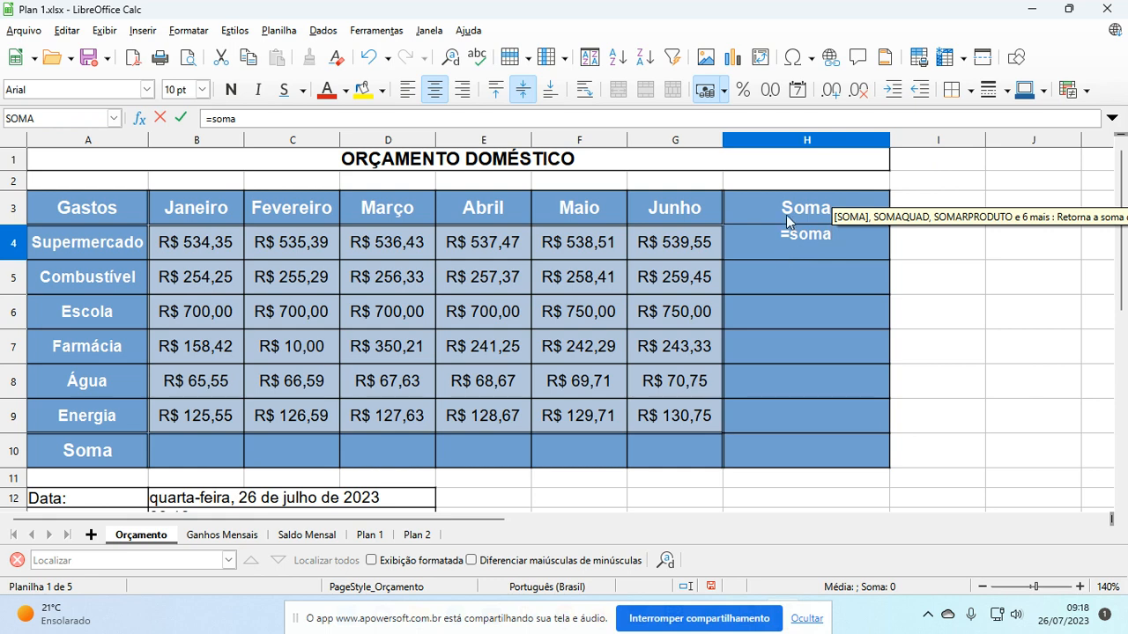
key(BackSpace)
key(BackSpace)
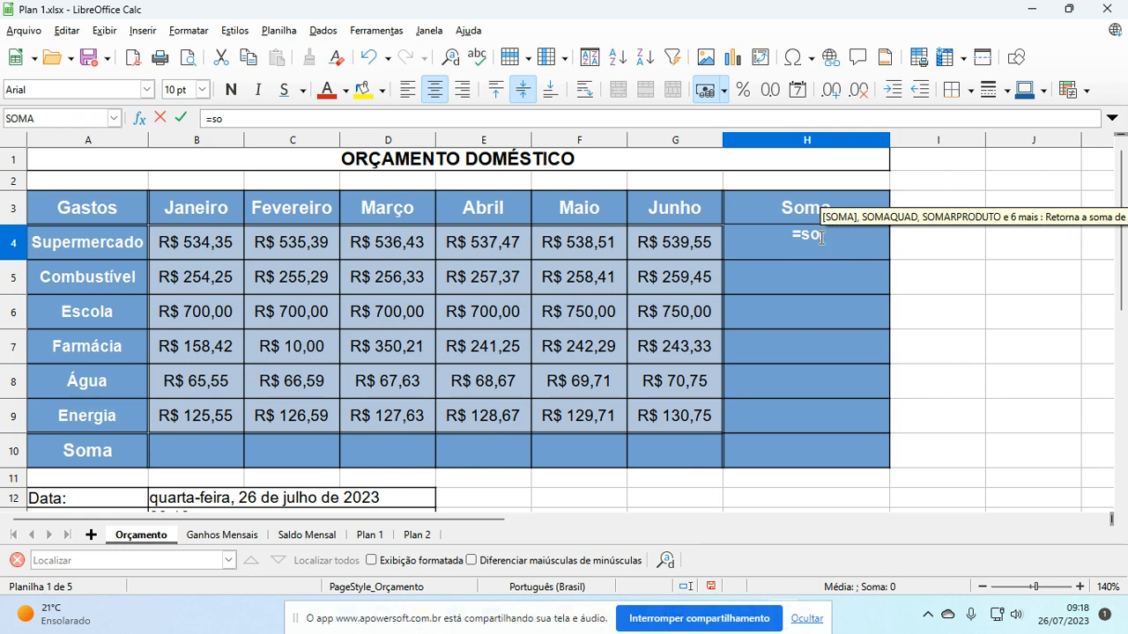
text(ma)
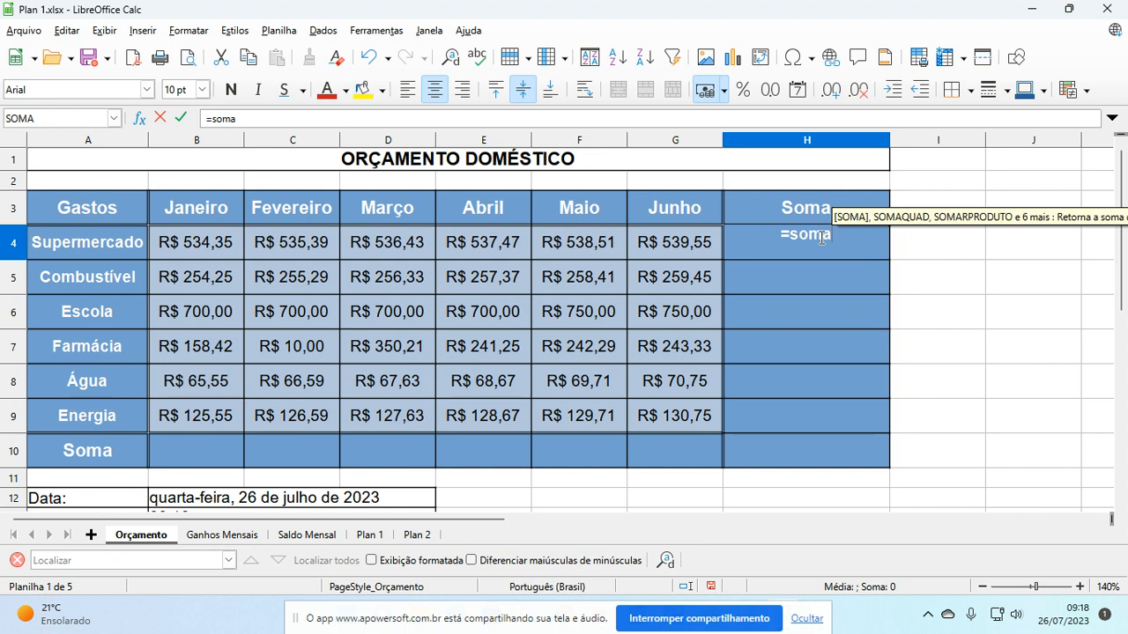
text(()
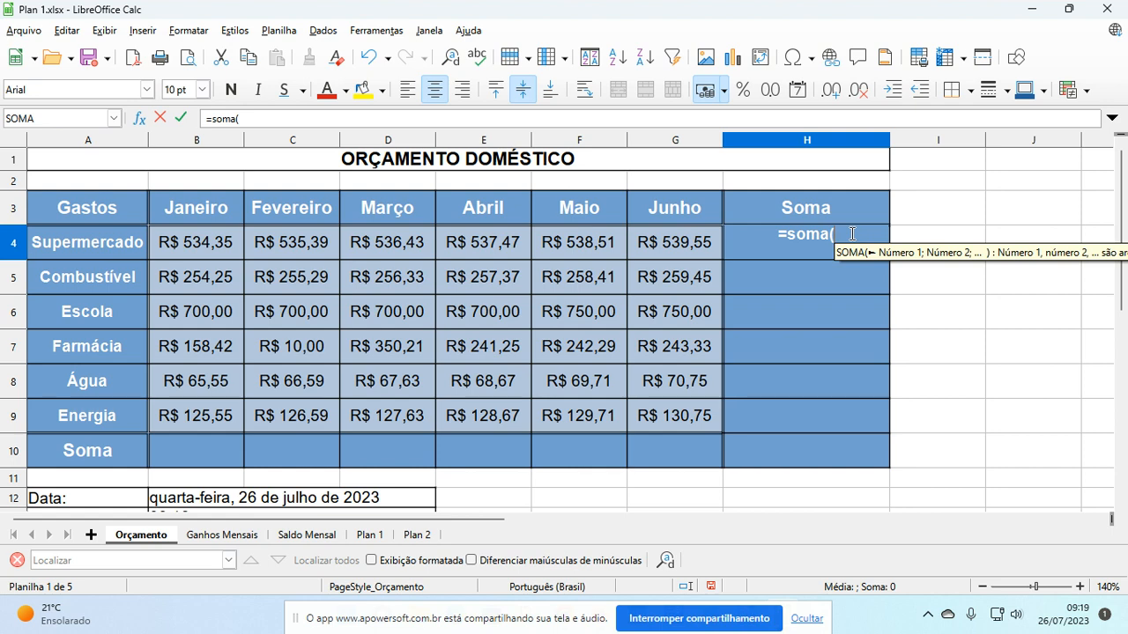
click(214, 245)
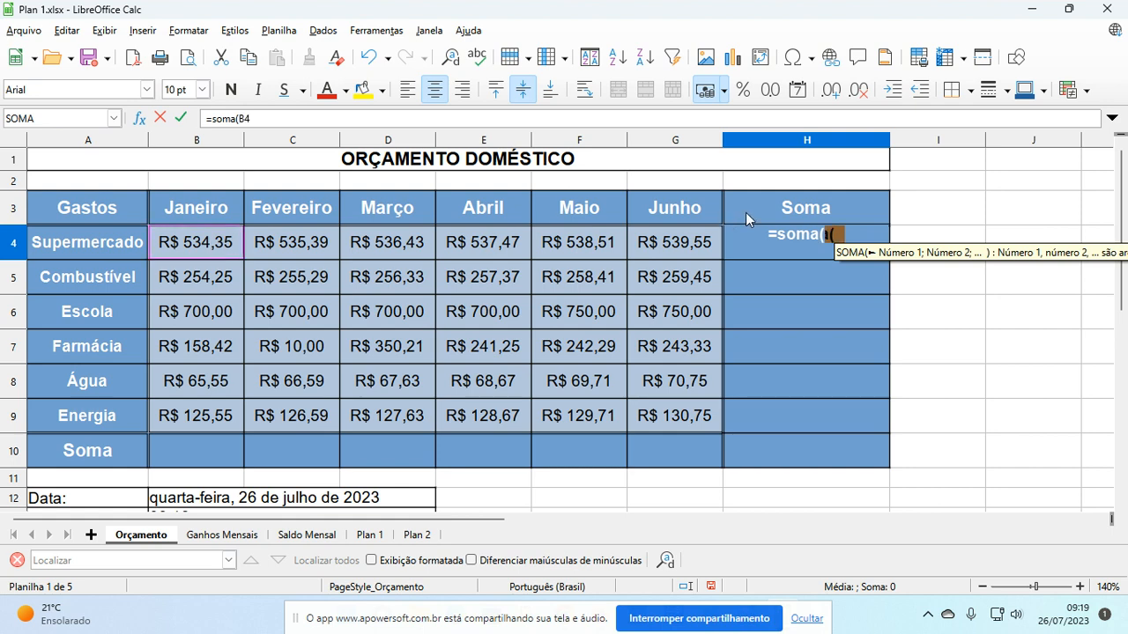
text(;)
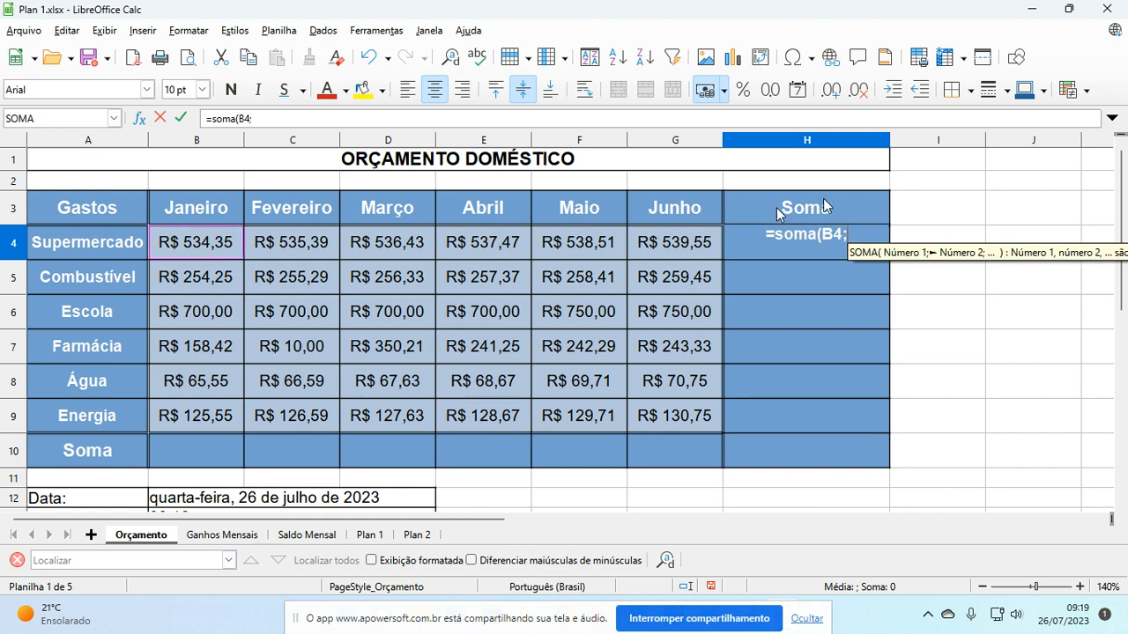
click(318, 247)
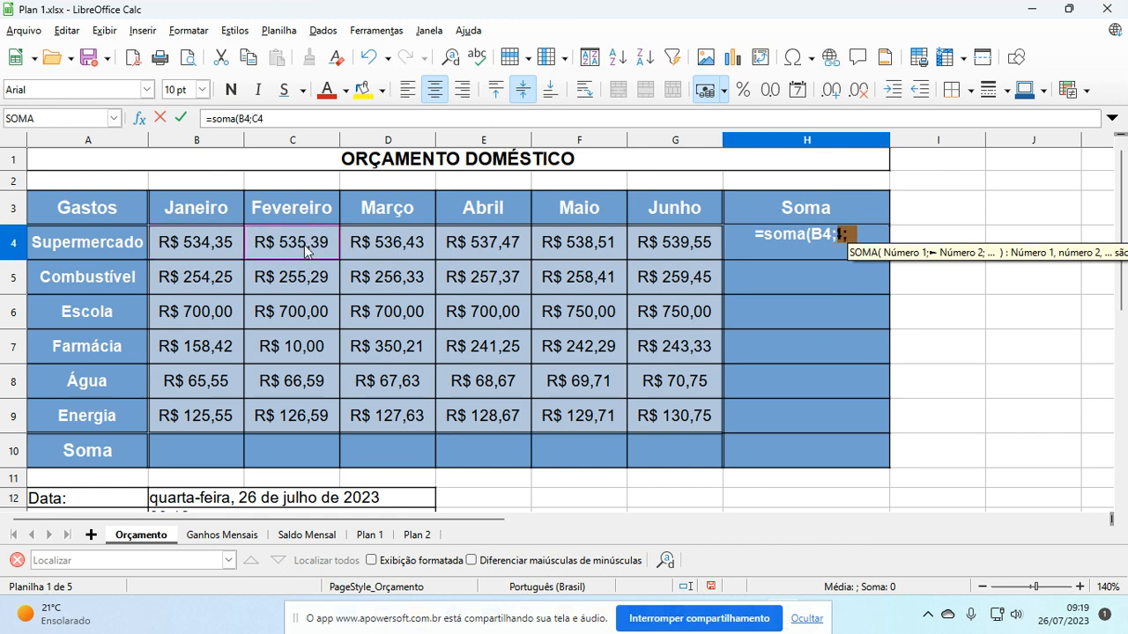
key(Return)
Edit the SOMA formula in H4 to total the Supermercado row over the range B4:G4.
click(830, 237)
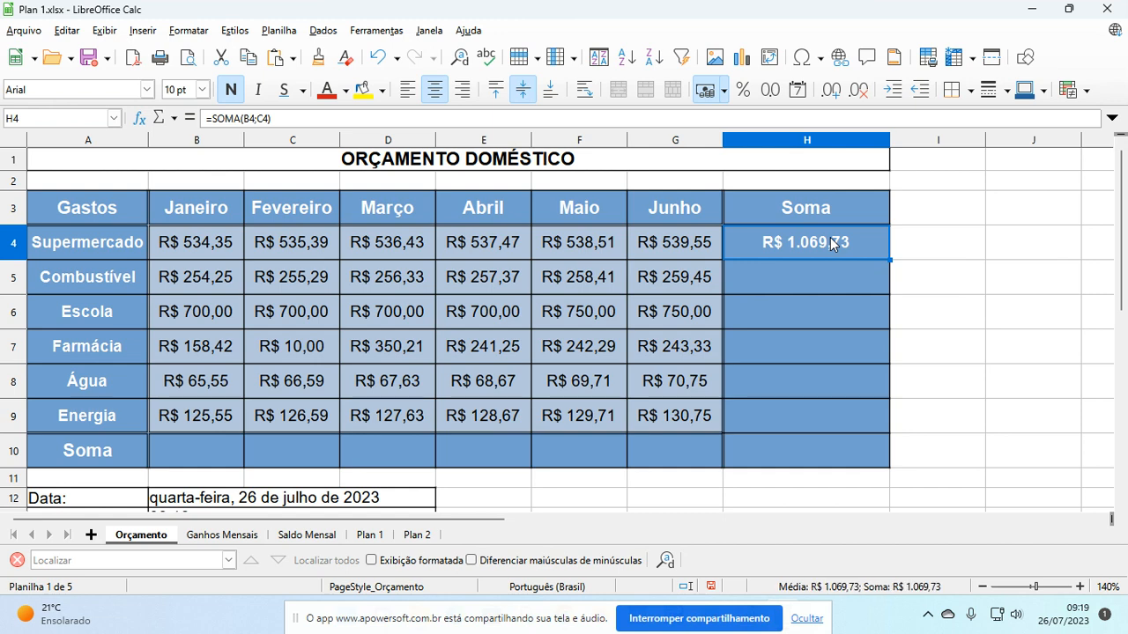
double_click(830, 237)
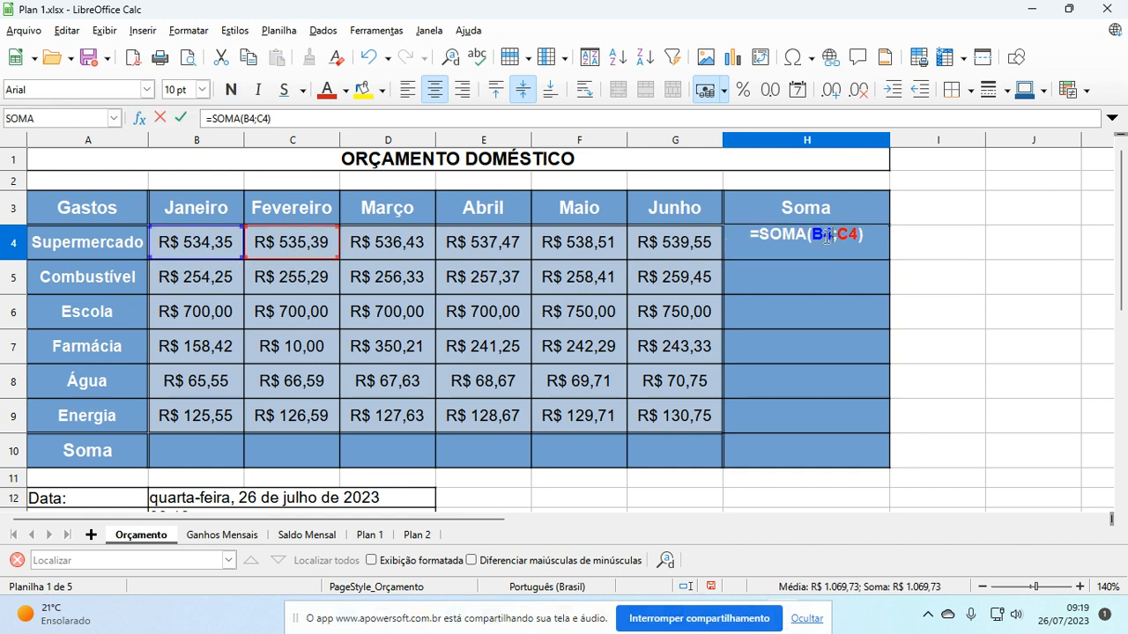
click(860, 237)
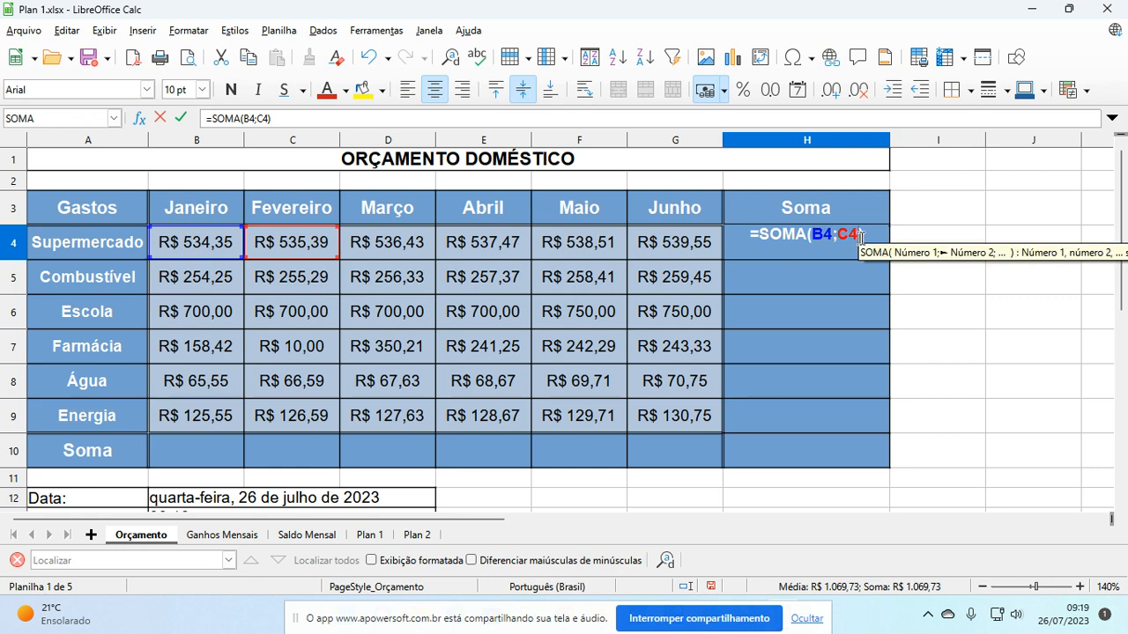
key(BackSpace)
key(BackSpace)
key(BackSpace)
key(BackSpace)
key(BackSpace)
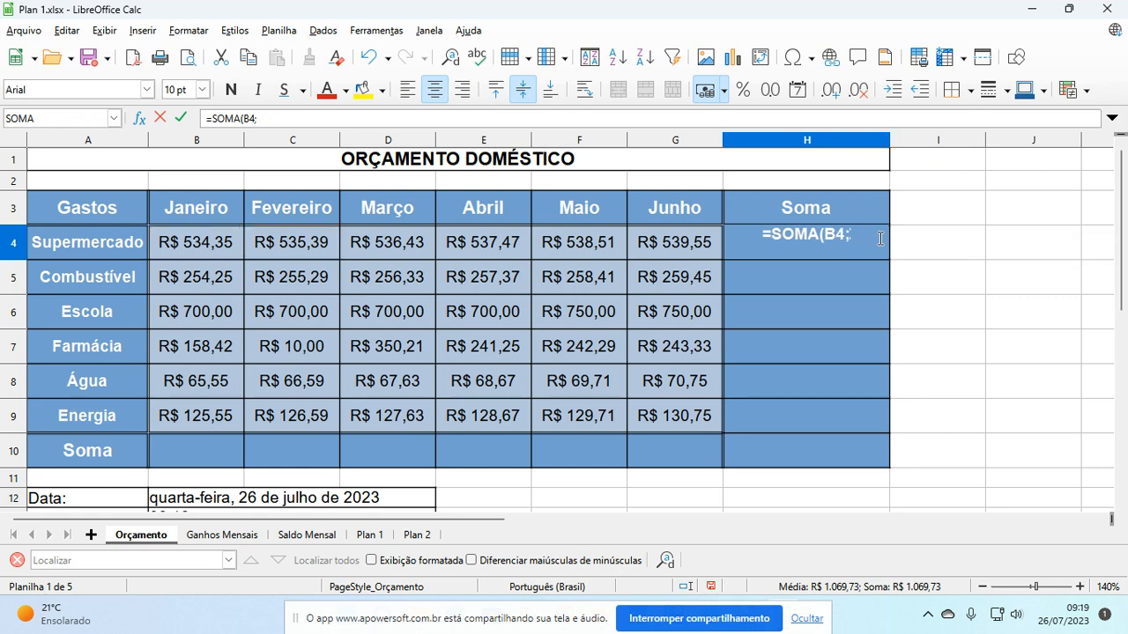
key(BackSpace)
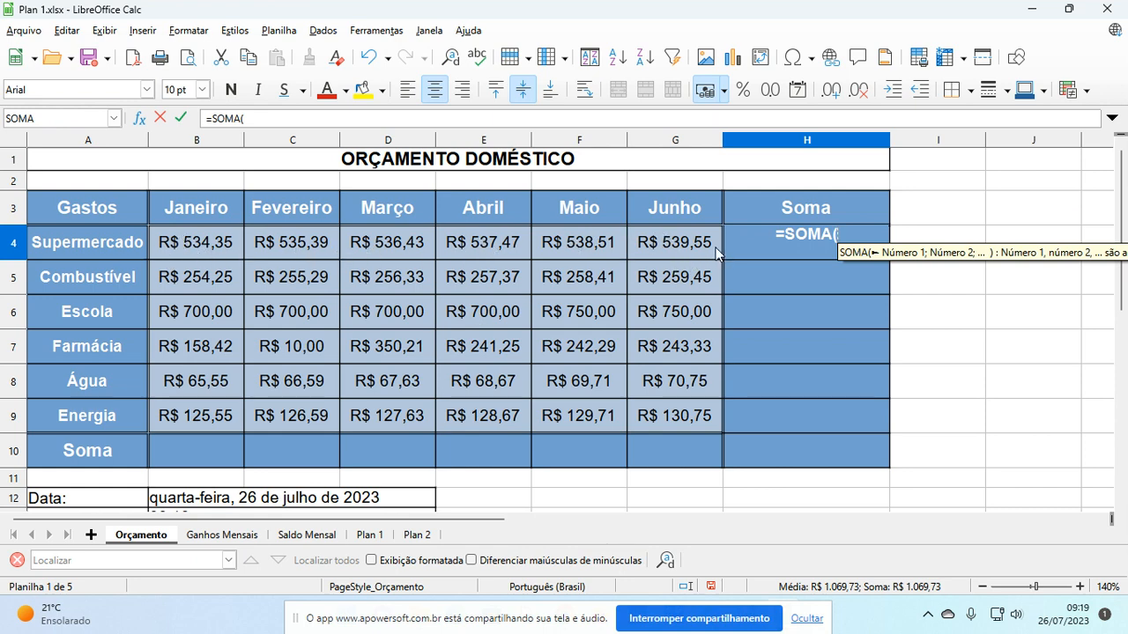
click(216, 246)
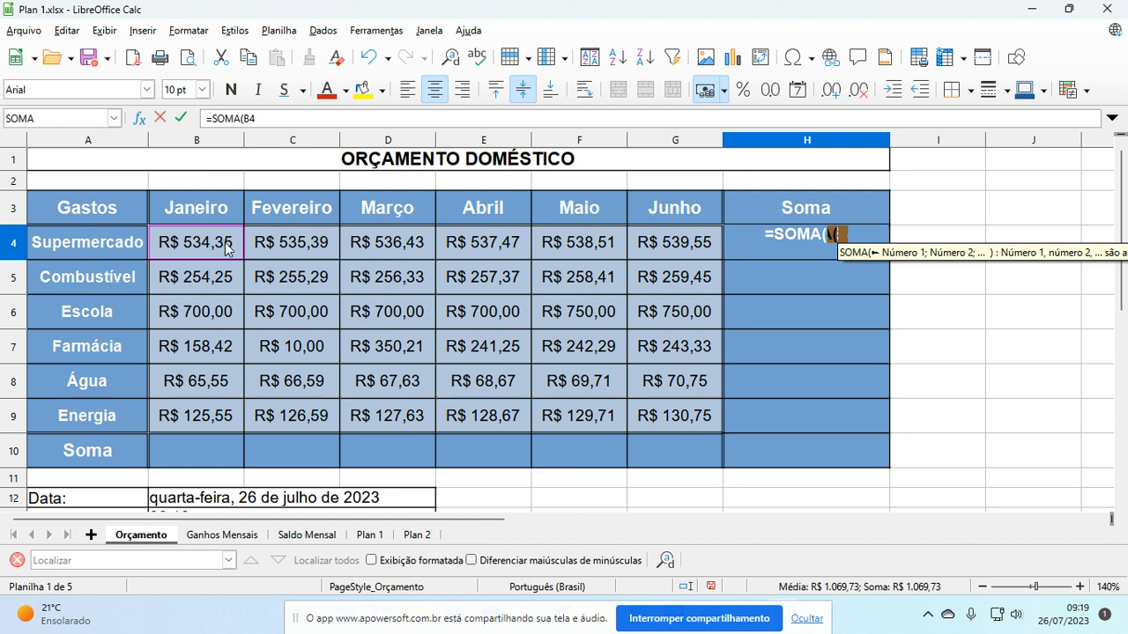
drag(228, 249, 659, 250)
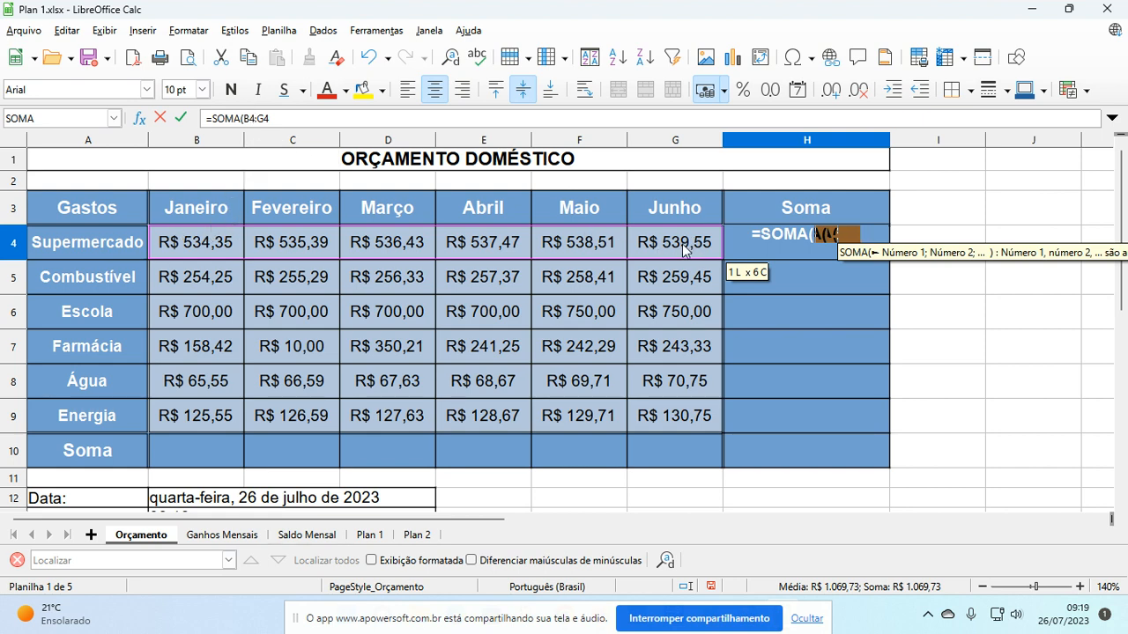
key(Return)
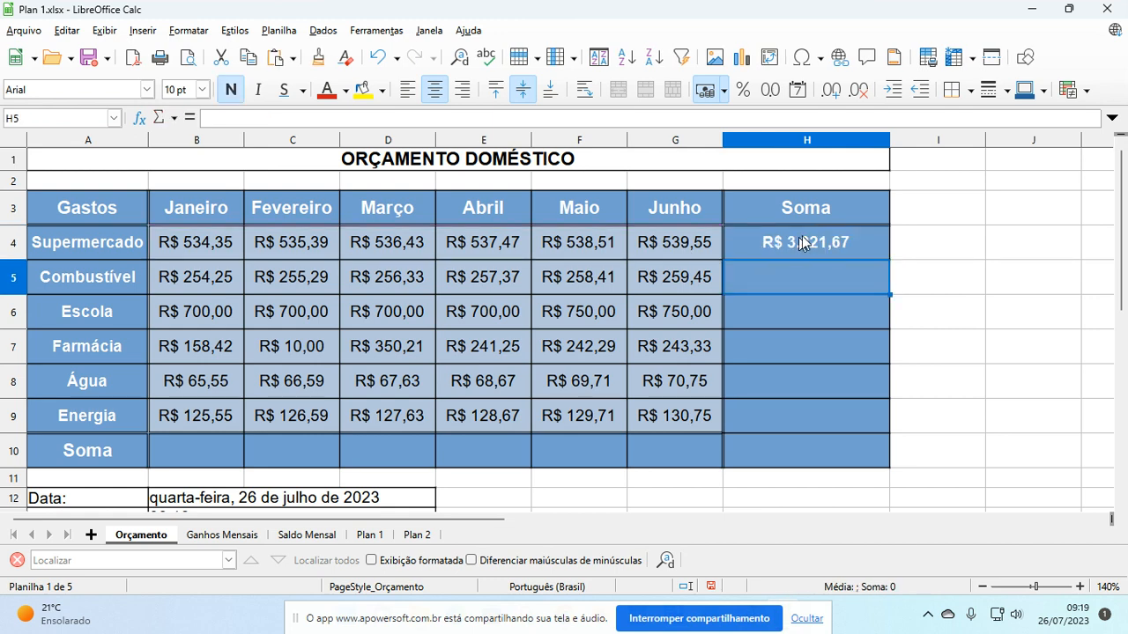
Fill the H4 sum formula down through H9 and check the copied formula in the Escola row.
click(795, 239)
double_click(795, 239)
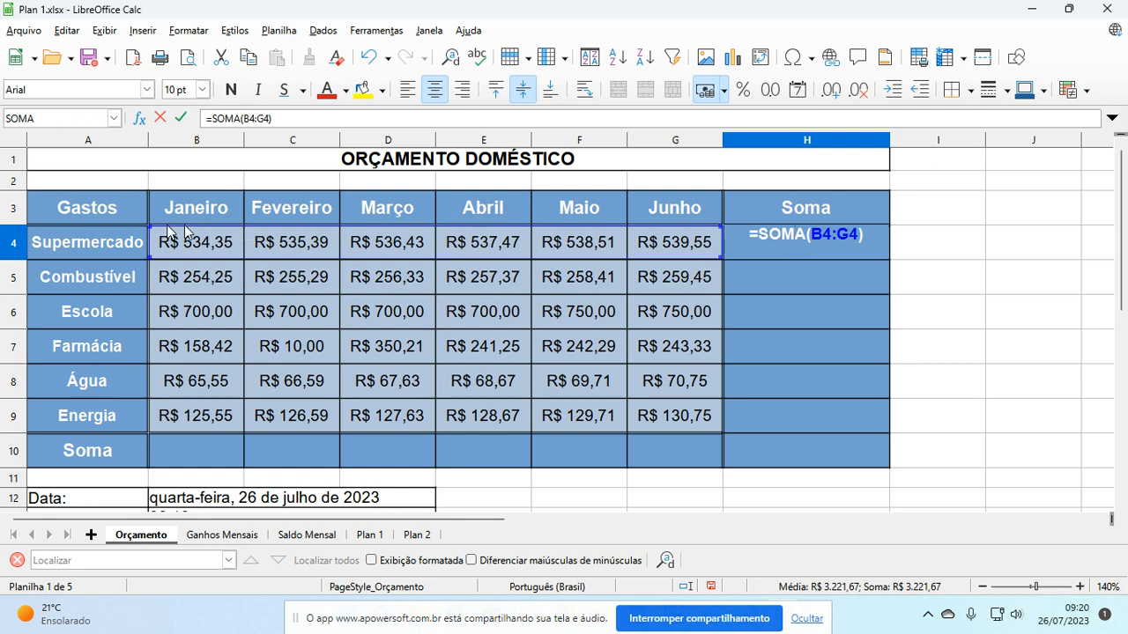
key(Escape)
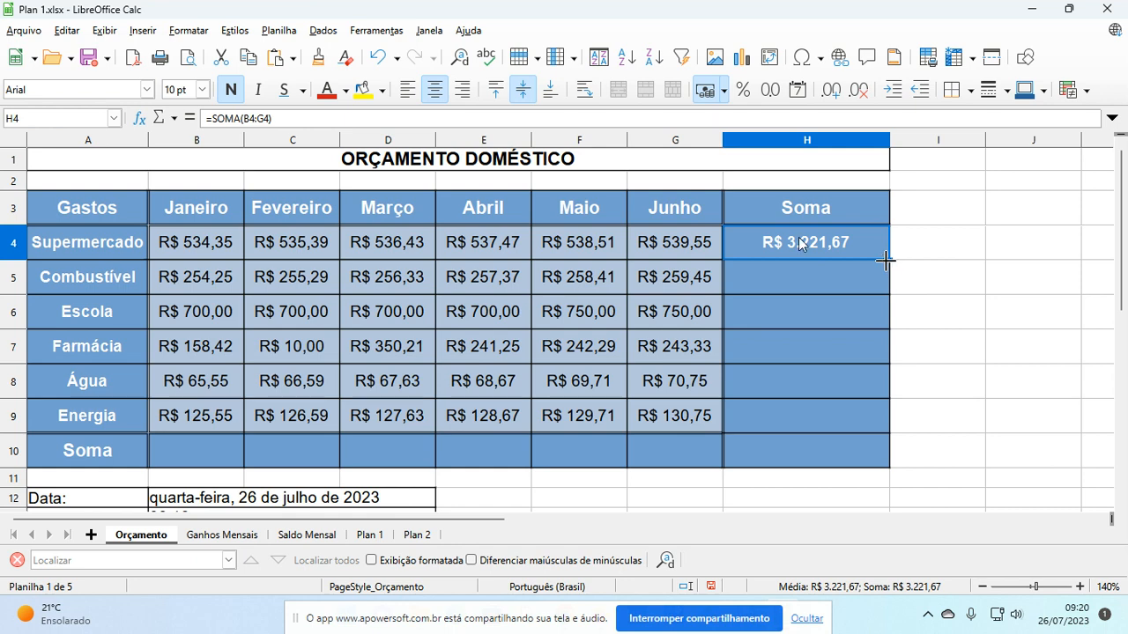
drag(885, 261, 870, 422)
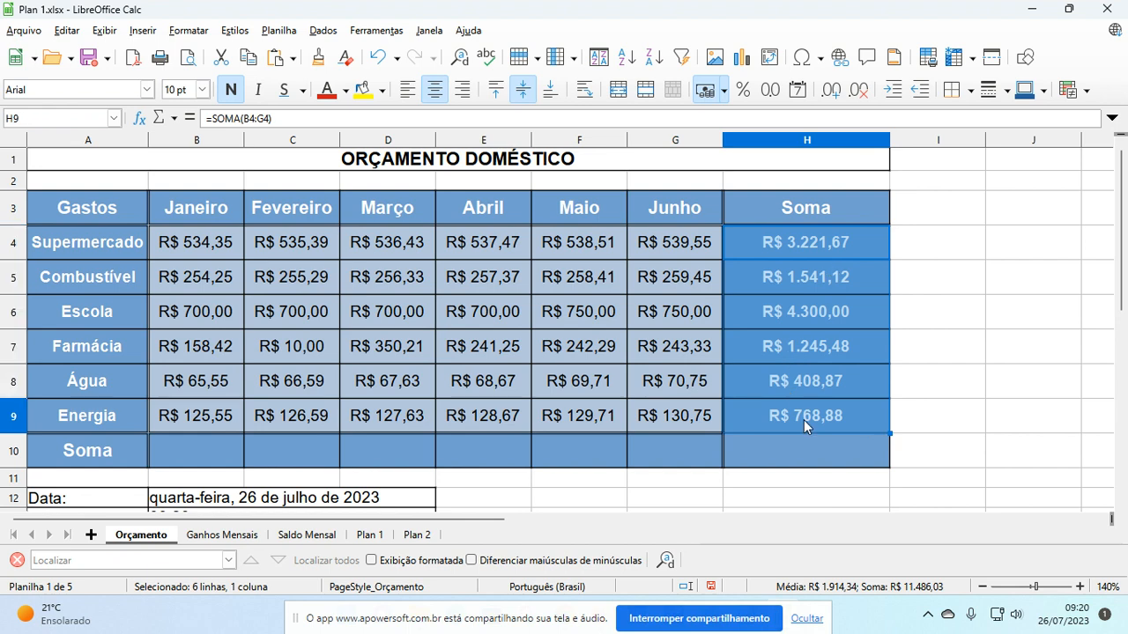
double_click(790, 325)
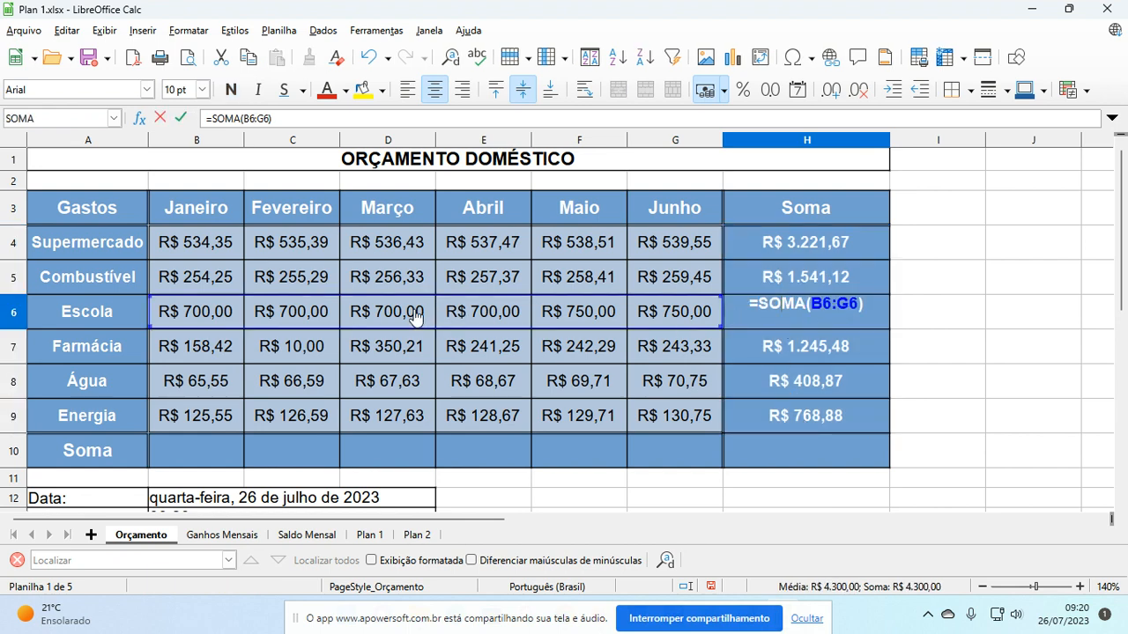
key(Escape)
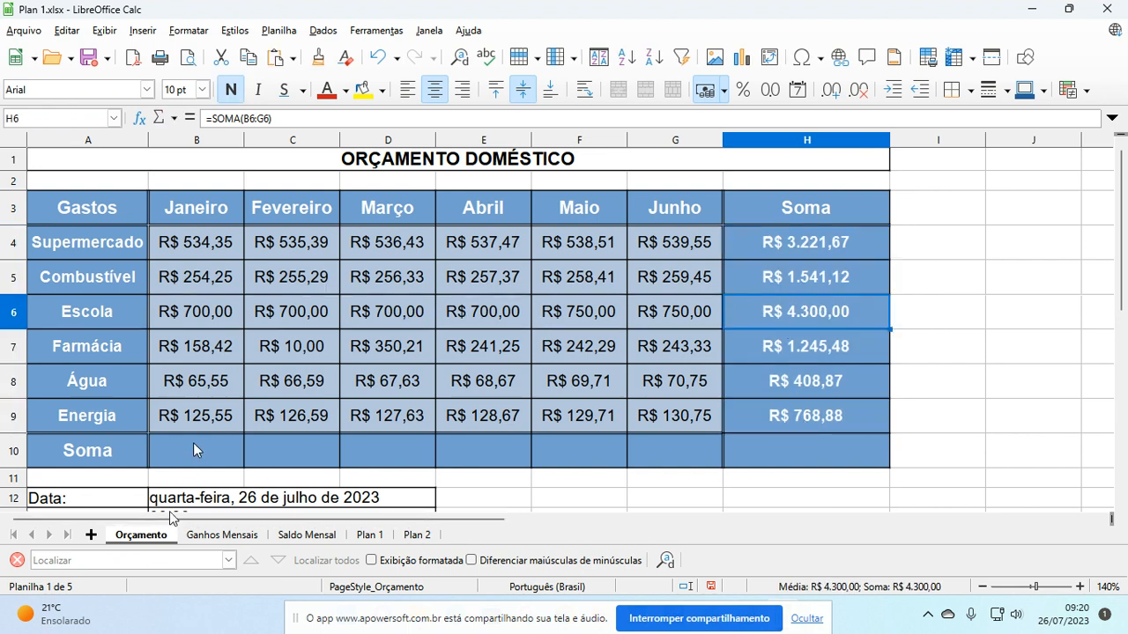
Total the Janeiro column in B10 with =SOMA(B4:B9) and fill the formula across to G10.
click(194, 450)
text(=soma()
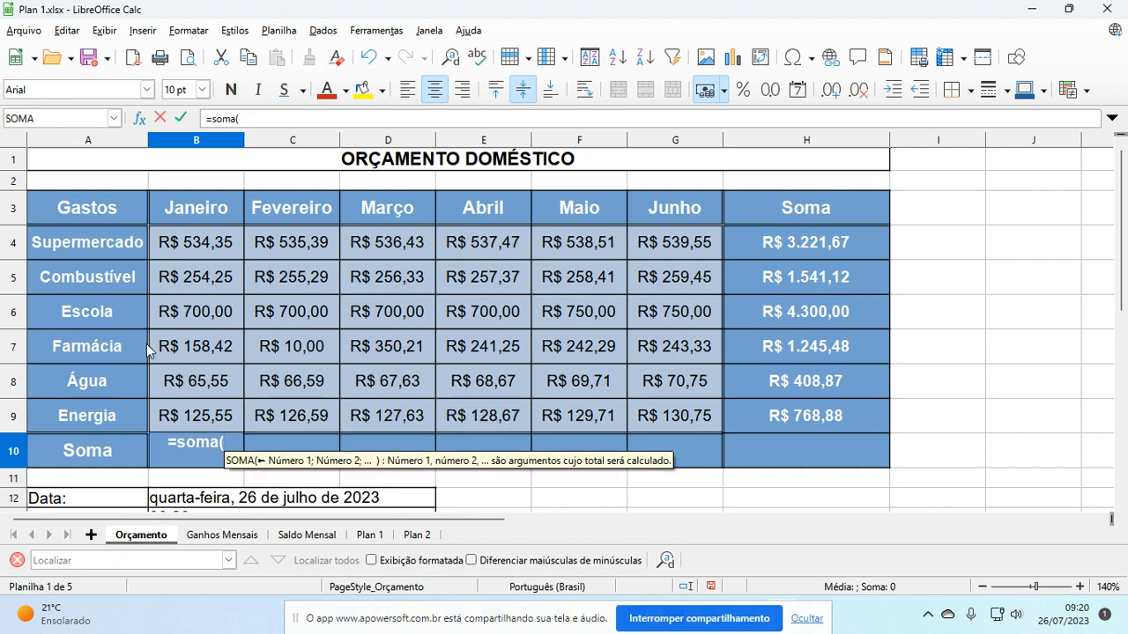
drag(208, 247, 202, 421)
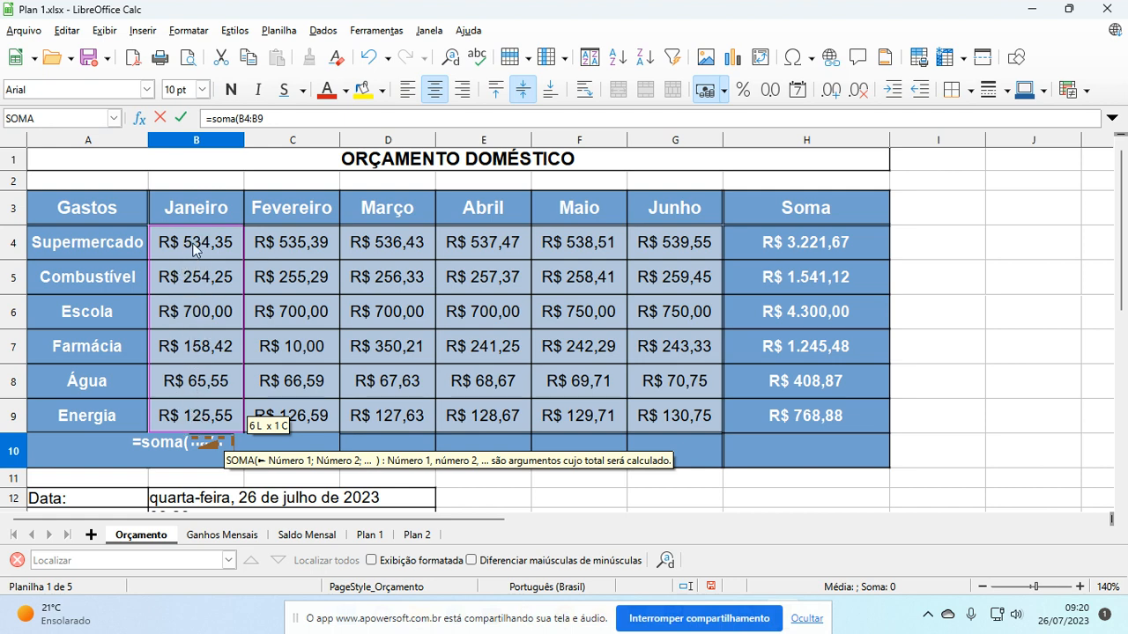
key(Return)
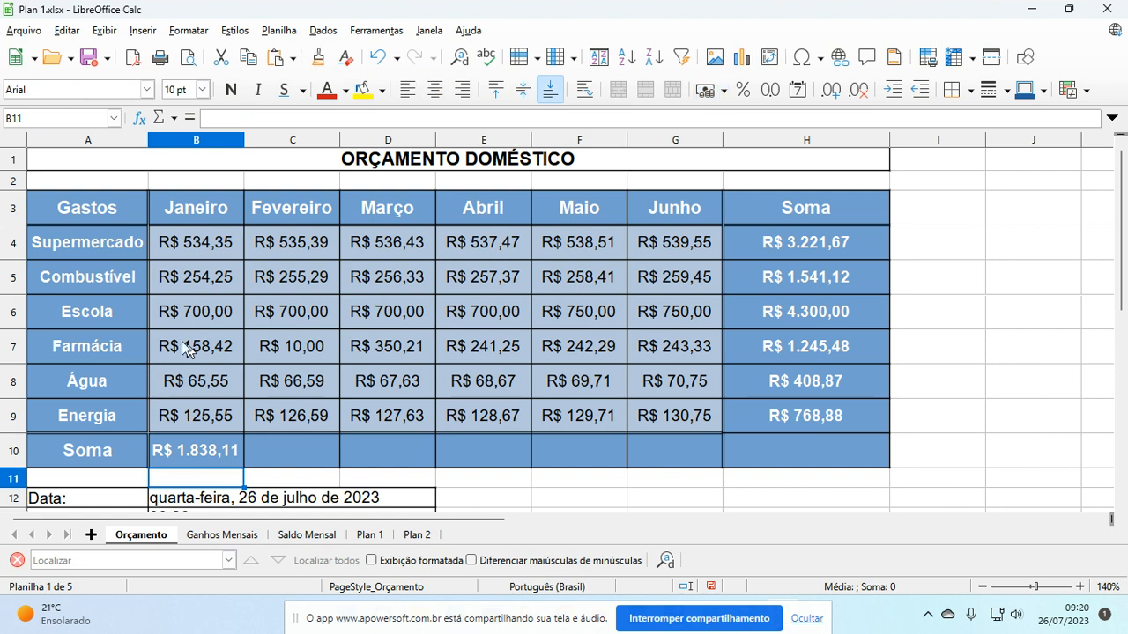
click(191, 457)
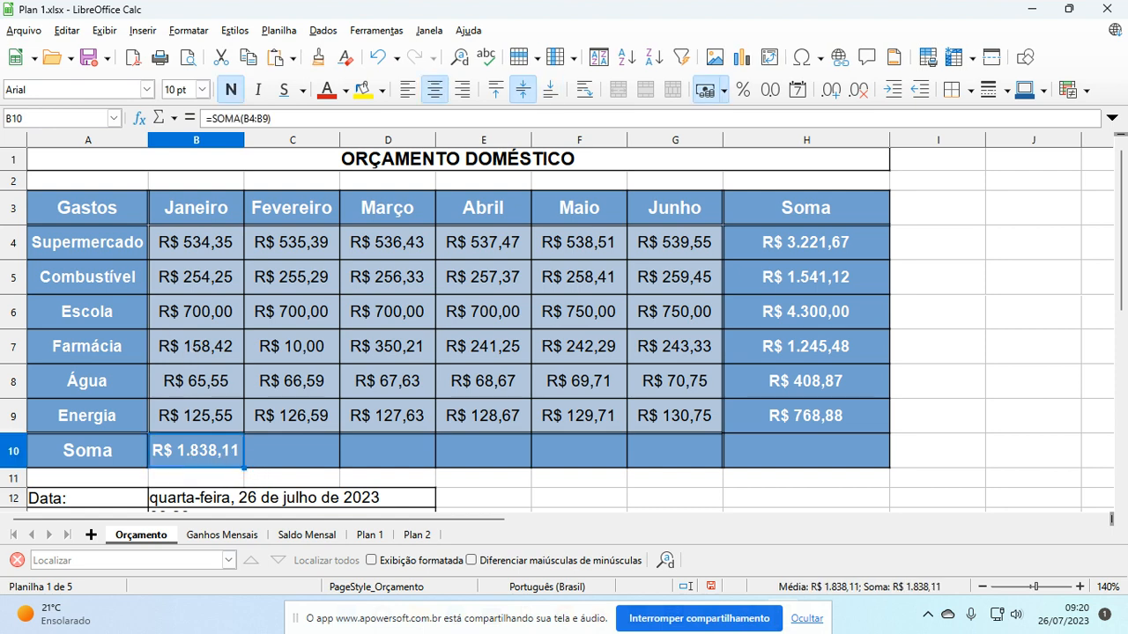
drag(246, 472, 683, 467)
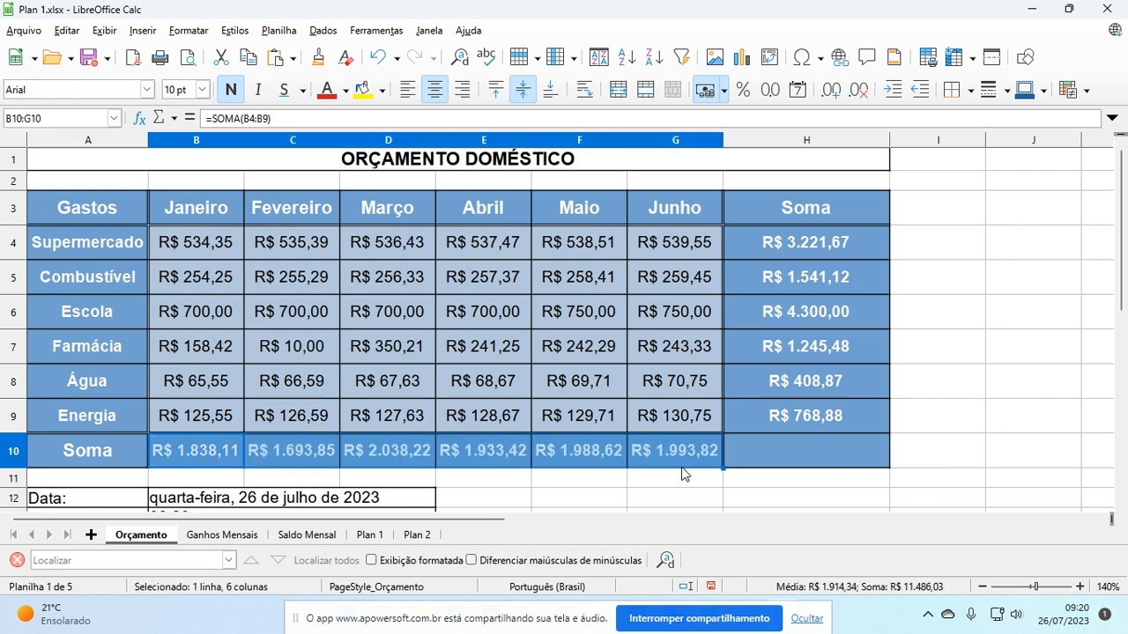
Total the Soma column in H10 with =SOMA(H4:H9) and check the entered formula.
click(742, 452)
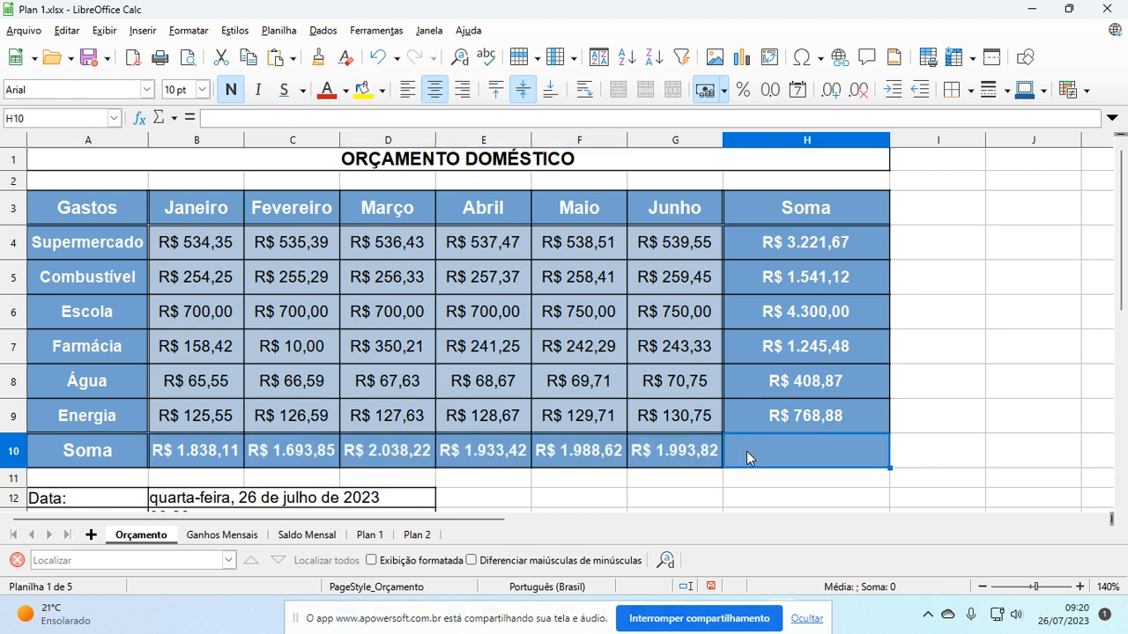
text(=soma)
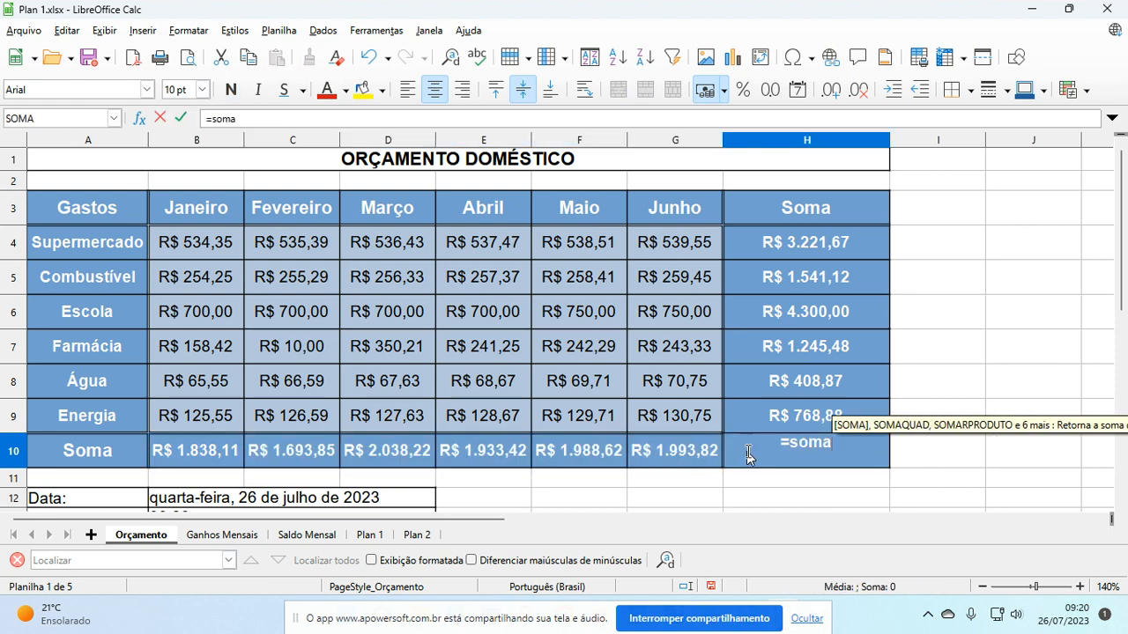
text(()
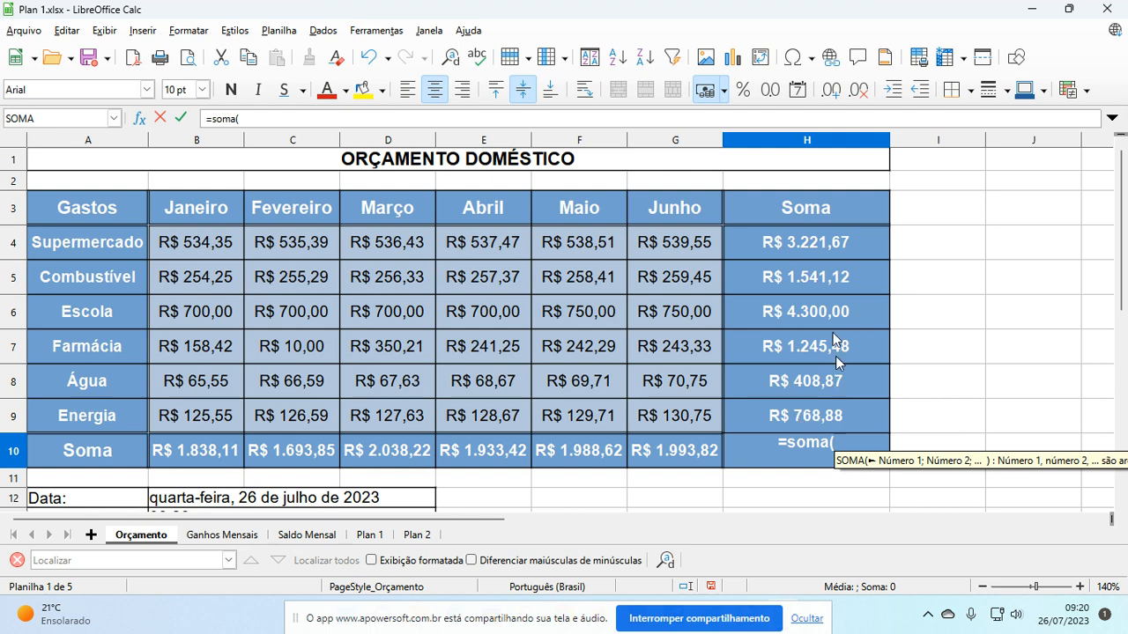
drag(802, 246, 804, 415)
key(Return)
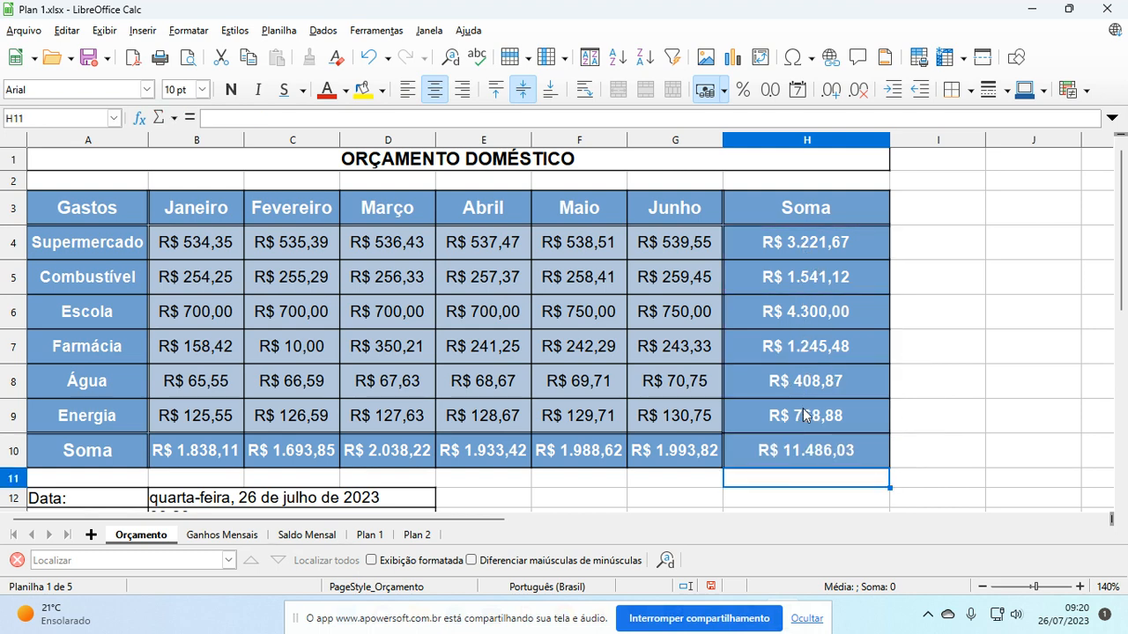
click(775, 450)
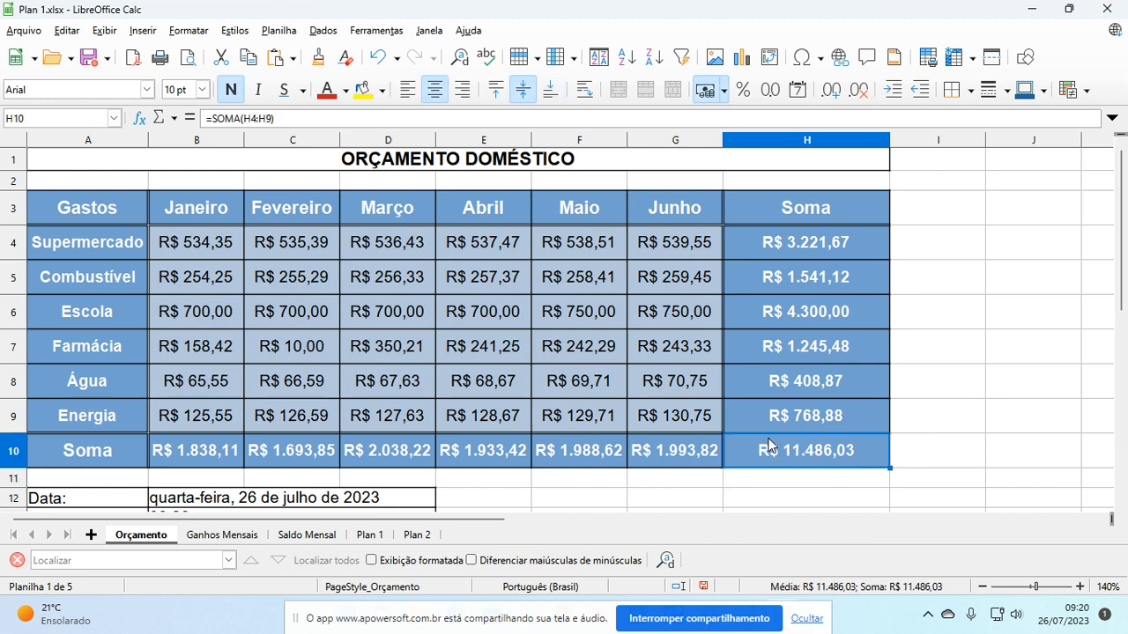
Check the Supermercado total formula in H4 and save the workbook, keeping the Excel 2007–365 format.
click(748, 252)
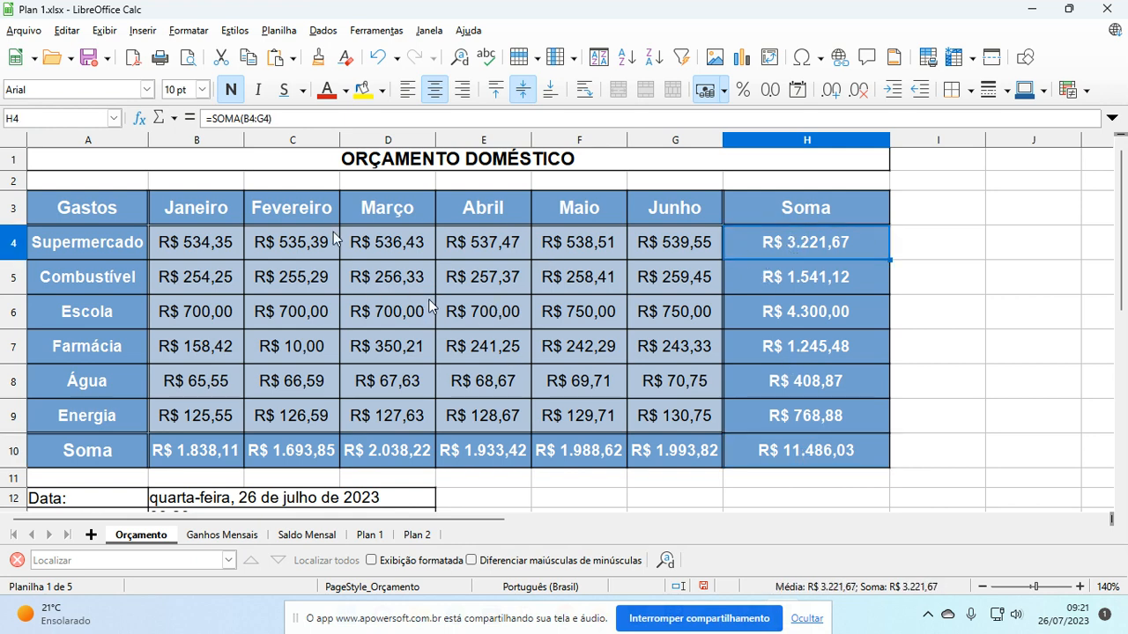
click(91, 63)
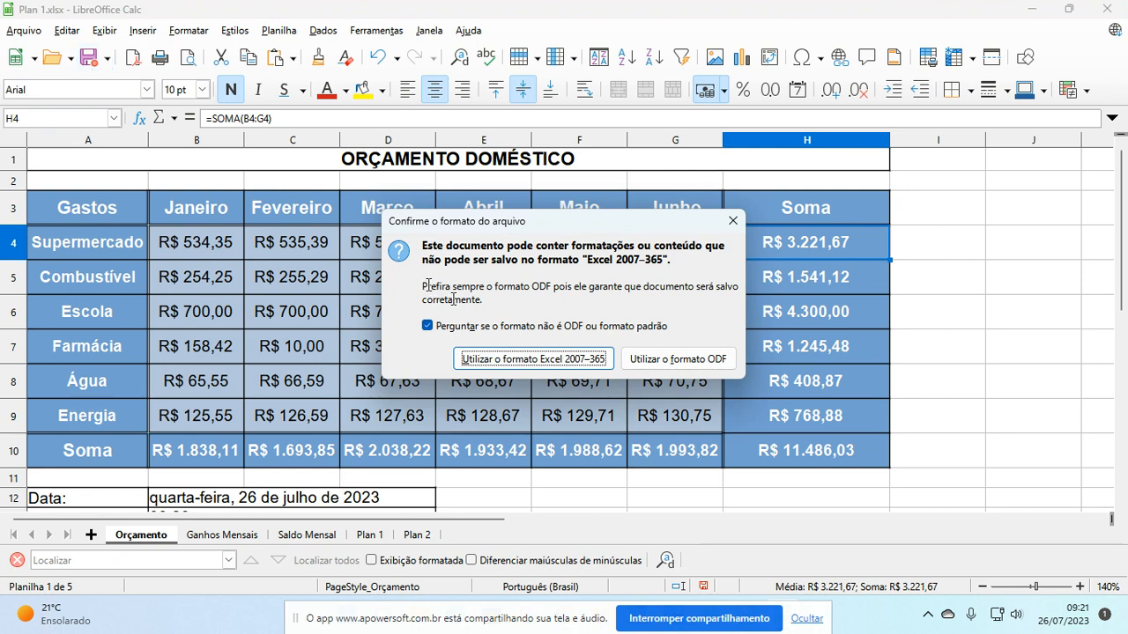
click(499, 363)
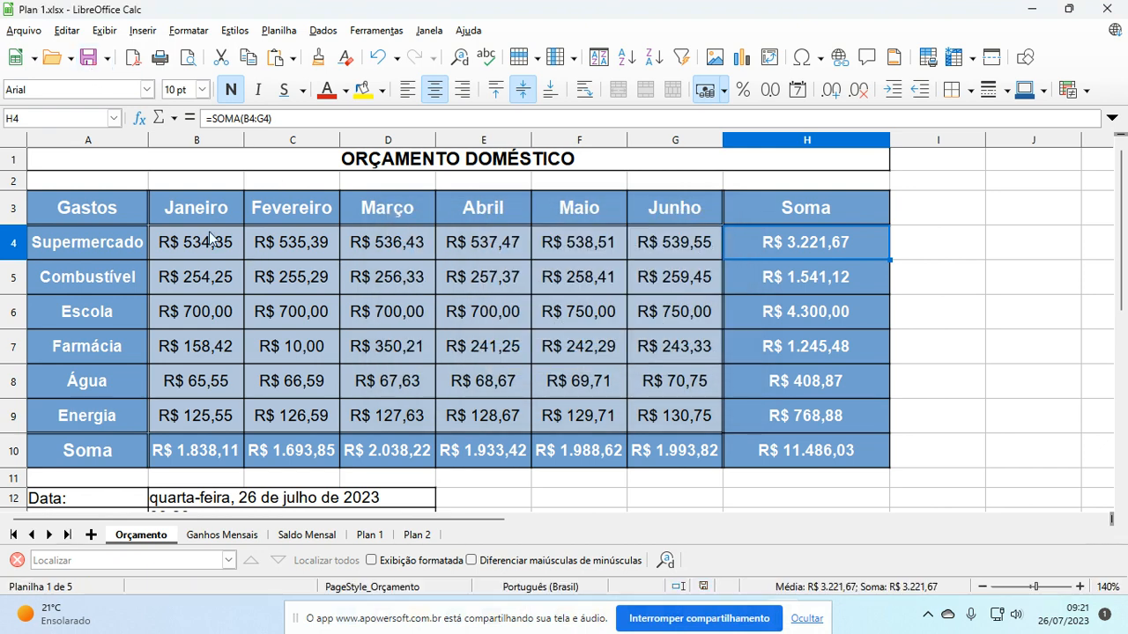
Examine the contents of the Supermercado cells from Fevereiro to Junho and the first two Combustível cells.
click(310, 245)
click(402, 245)
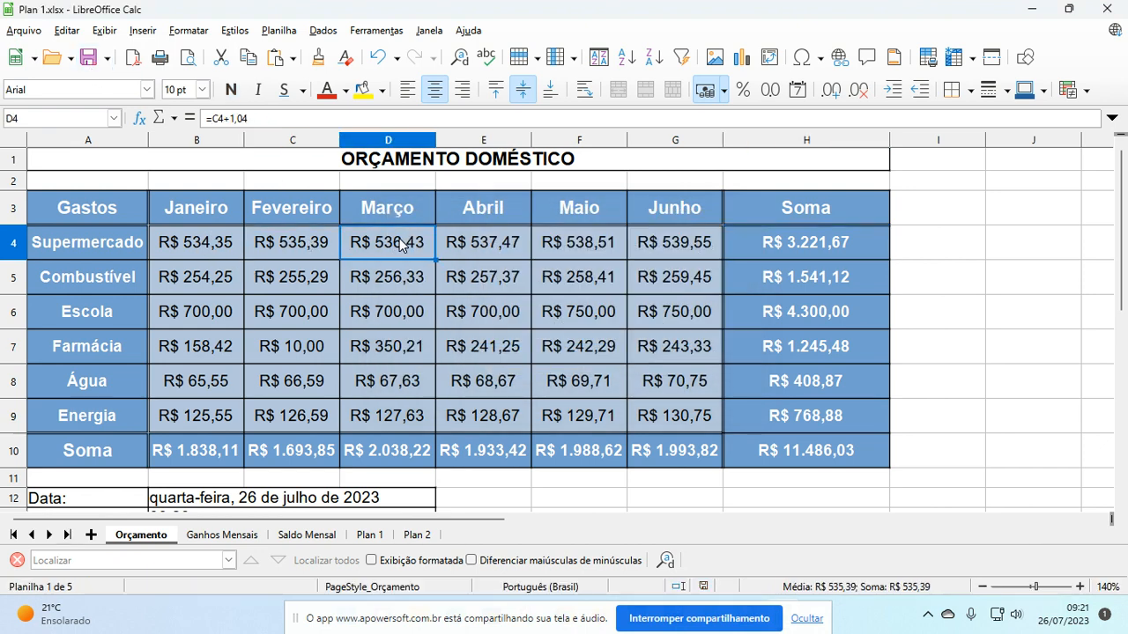
click(499, 244)
click(541, 242)
click(643, 248)
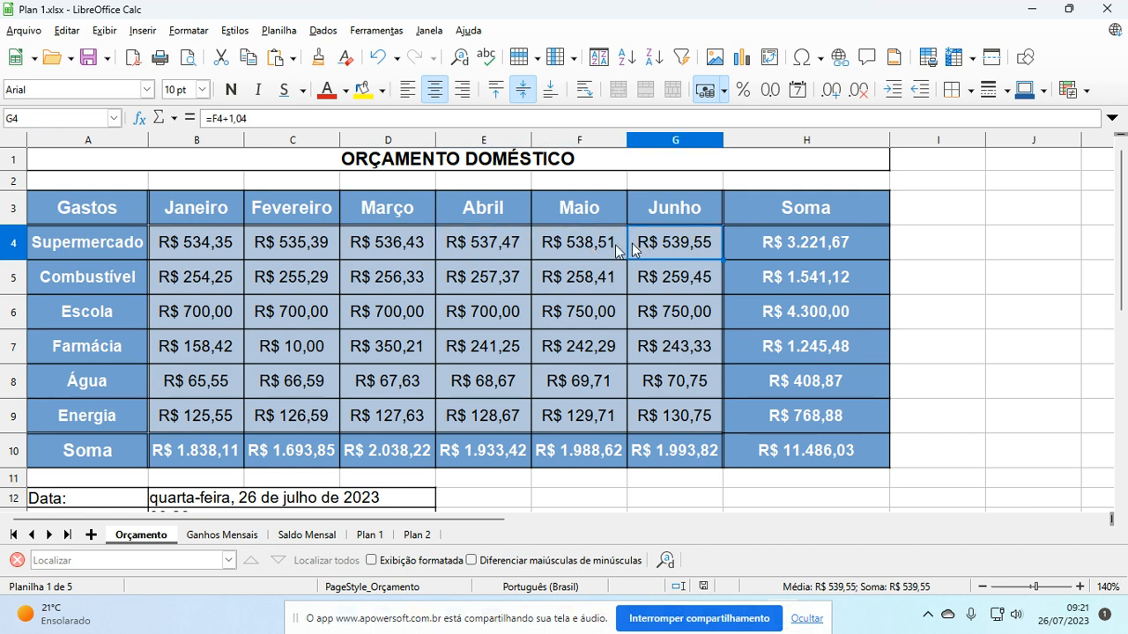
click(208, 288)
click(319, 277)
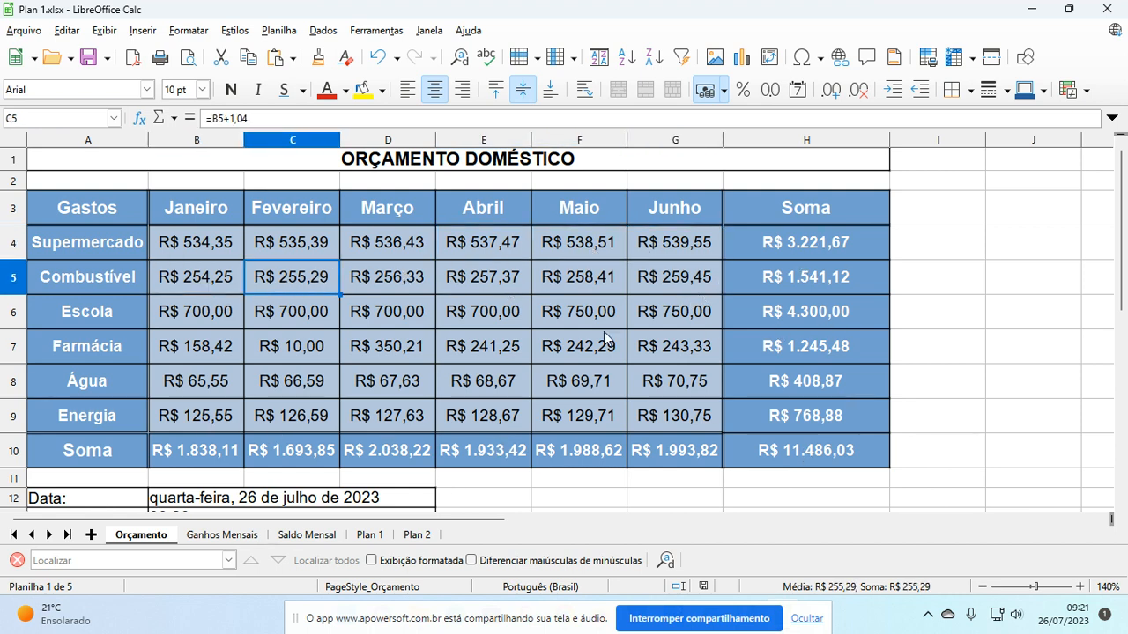
Clear all monthly expense values in B4:G9 to test the sum formulas, and undo the deletion.
click(219, 245)
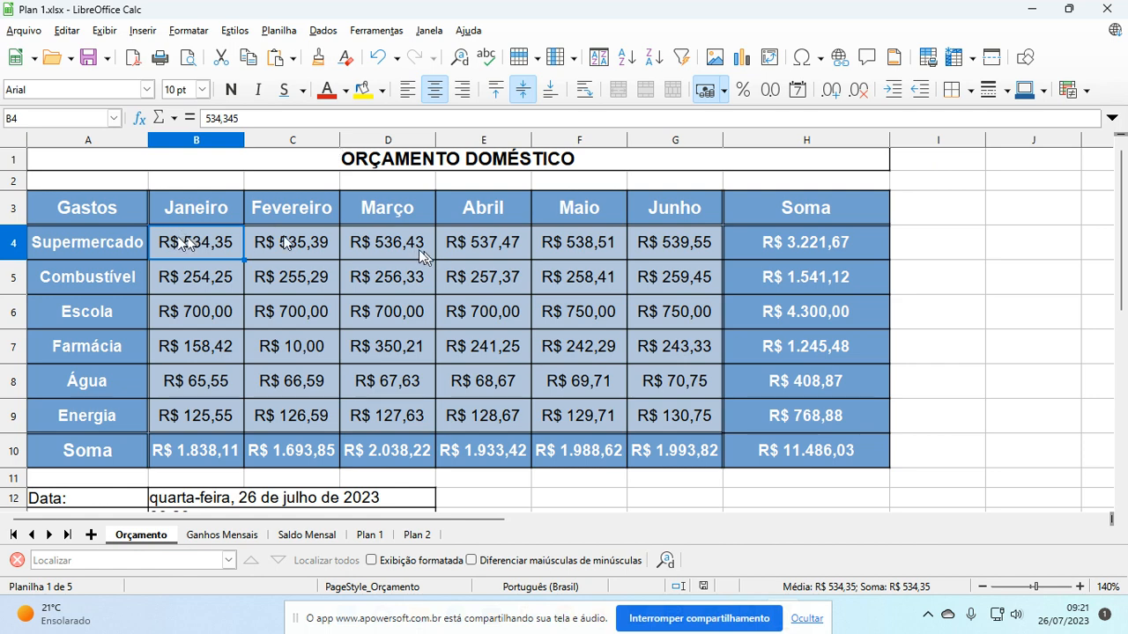
drag(195, 251, 640, 420)
key(Delete)
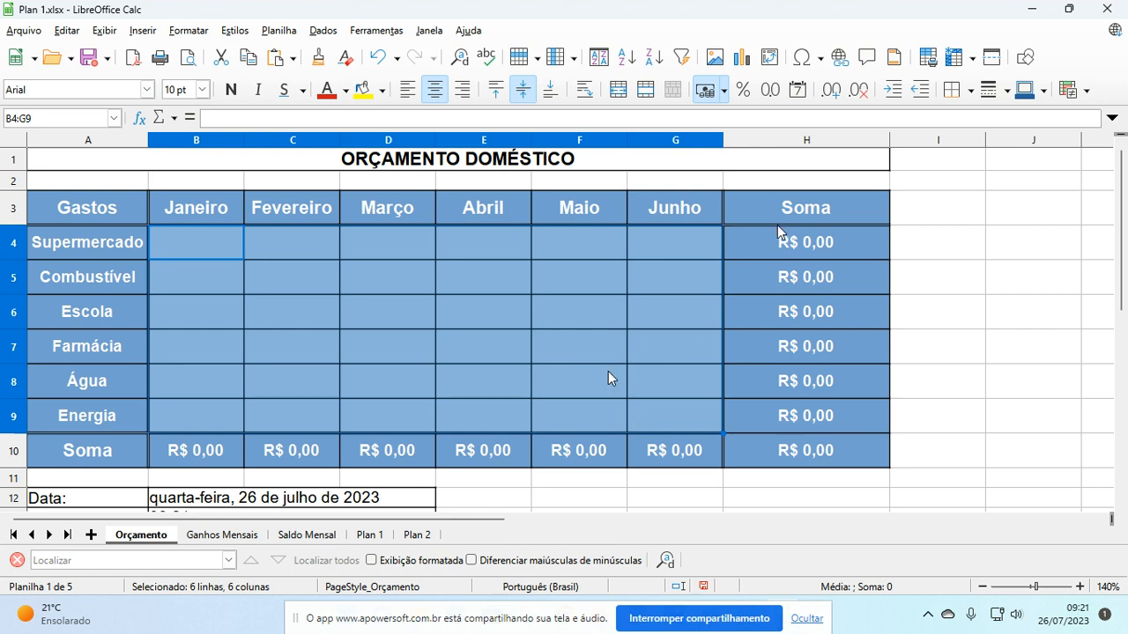
click(378, 57)
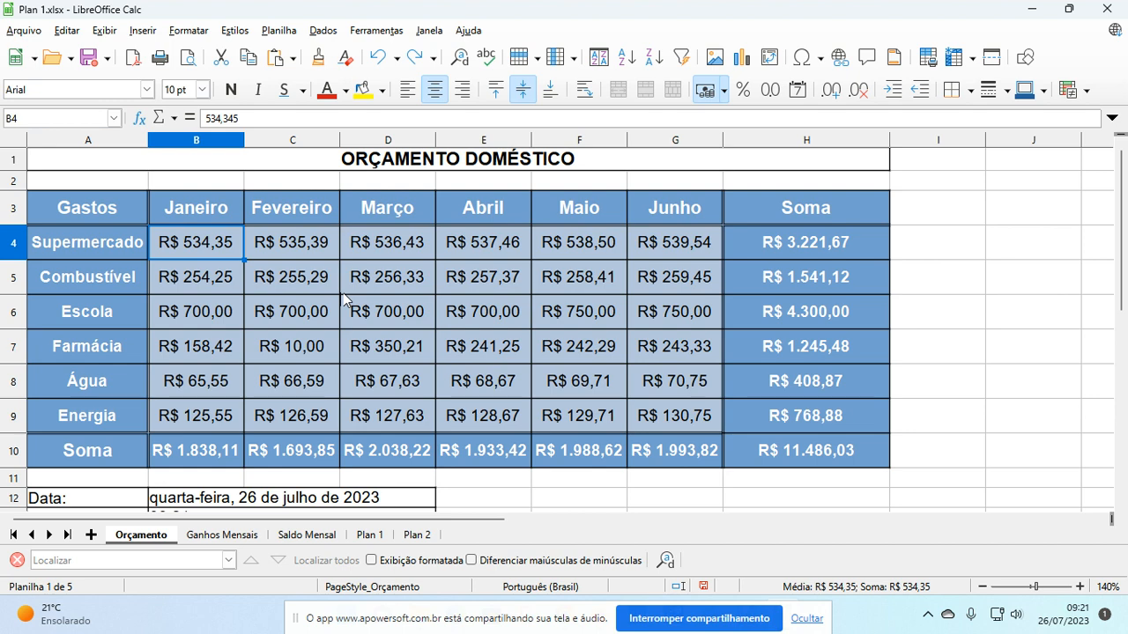
Try 800 as the Março Supermercado value in D4 to test the recalculation, and undo the change.
click(398, 246)
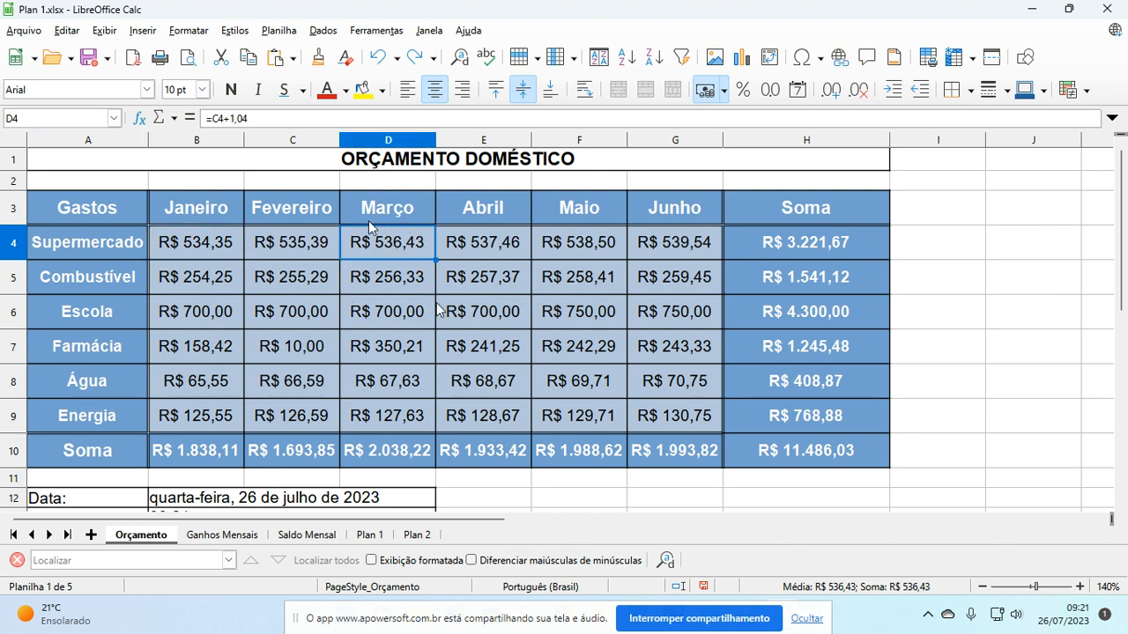
text(800)
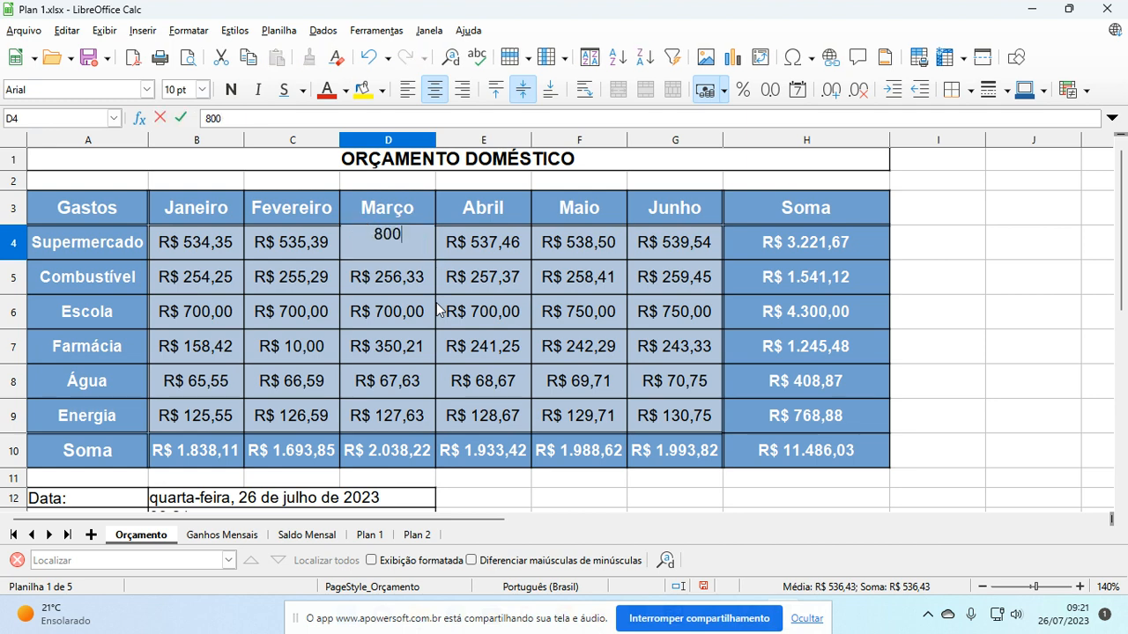
key(Return)
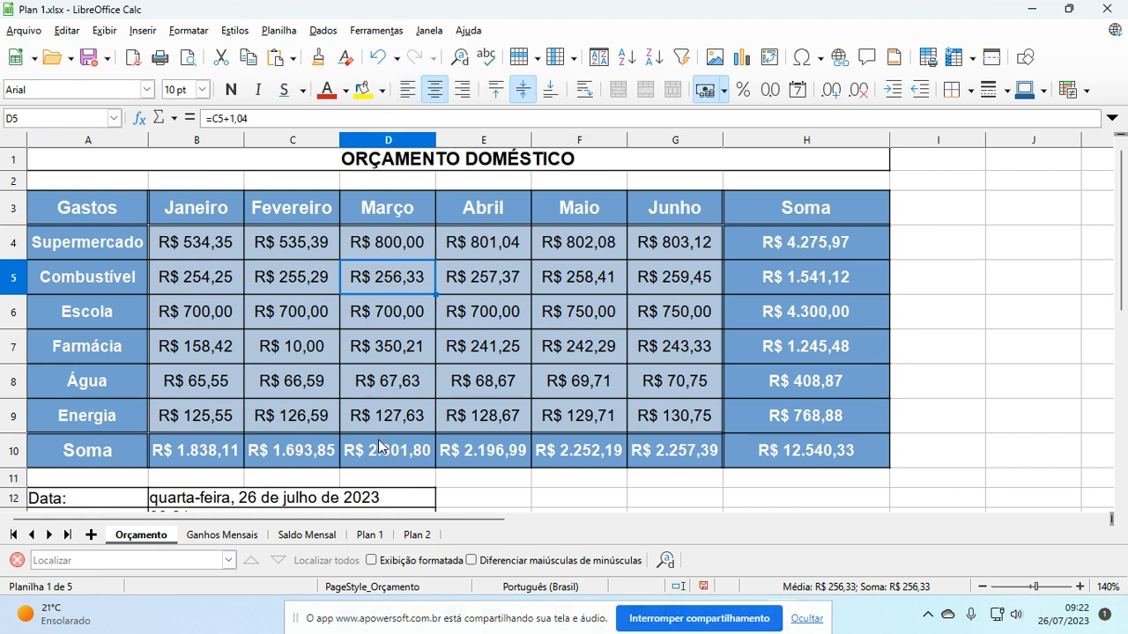
click(382, 62)
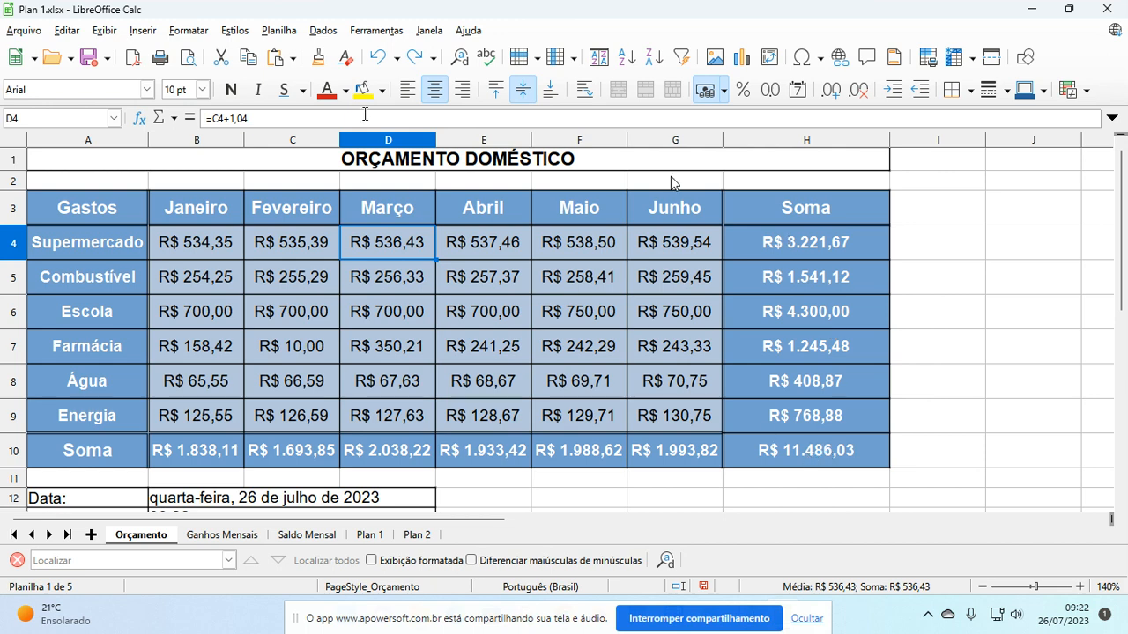
click(410, 57)
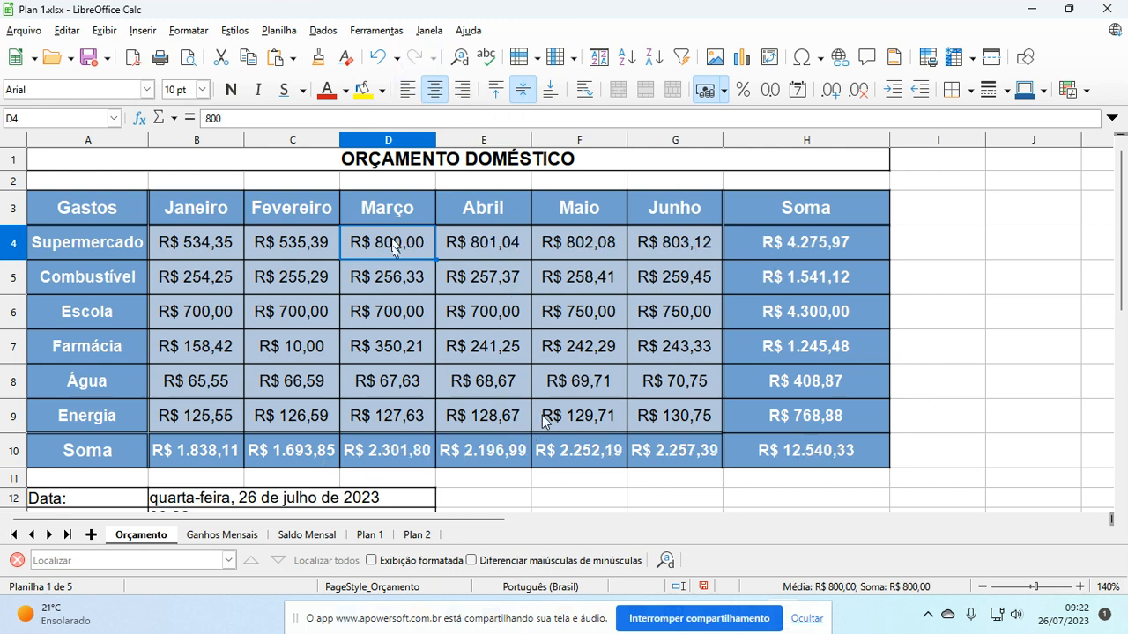
click(377, 58)
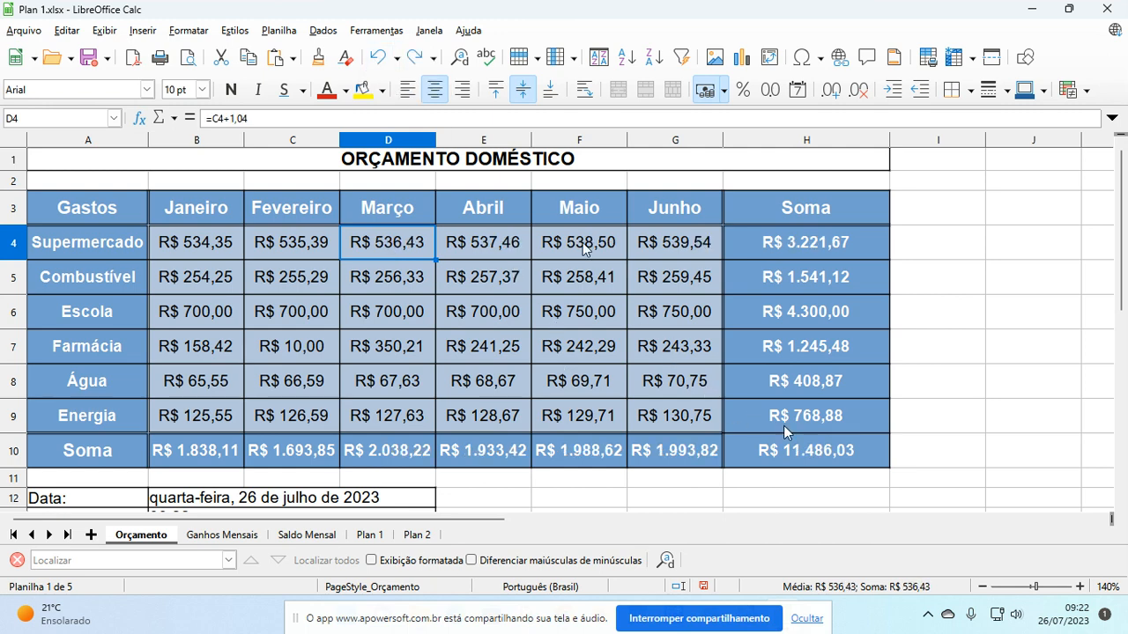
click(911, 397)
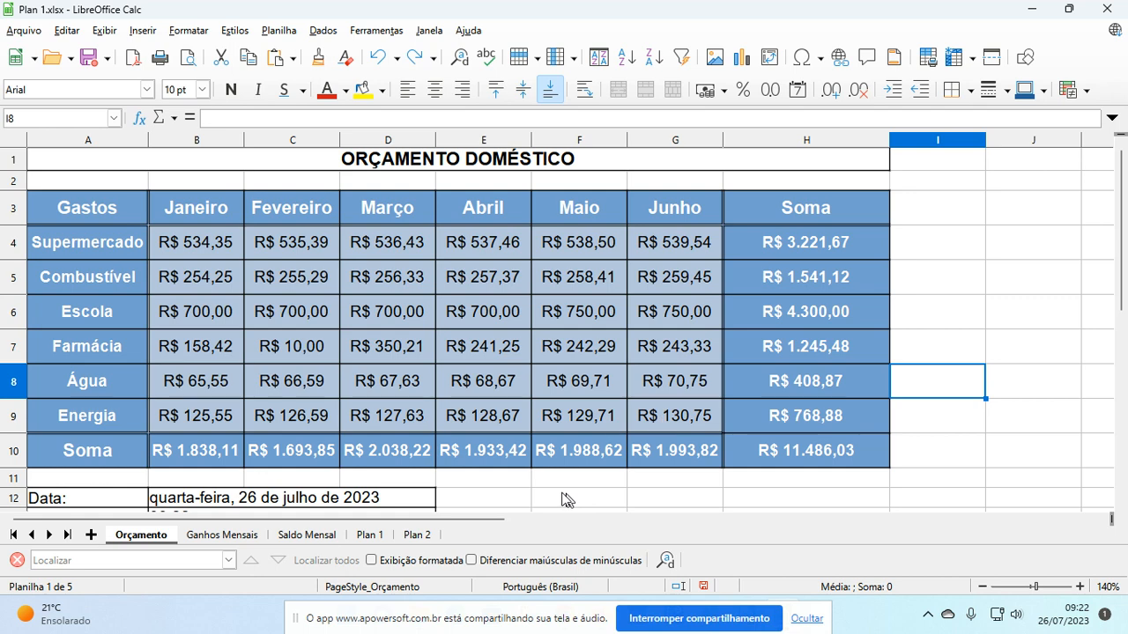
Look at the Ganhos Mensais sheet for comparison and rename the Orçamento sheet as Gastos Mensais.
click(222, 535)
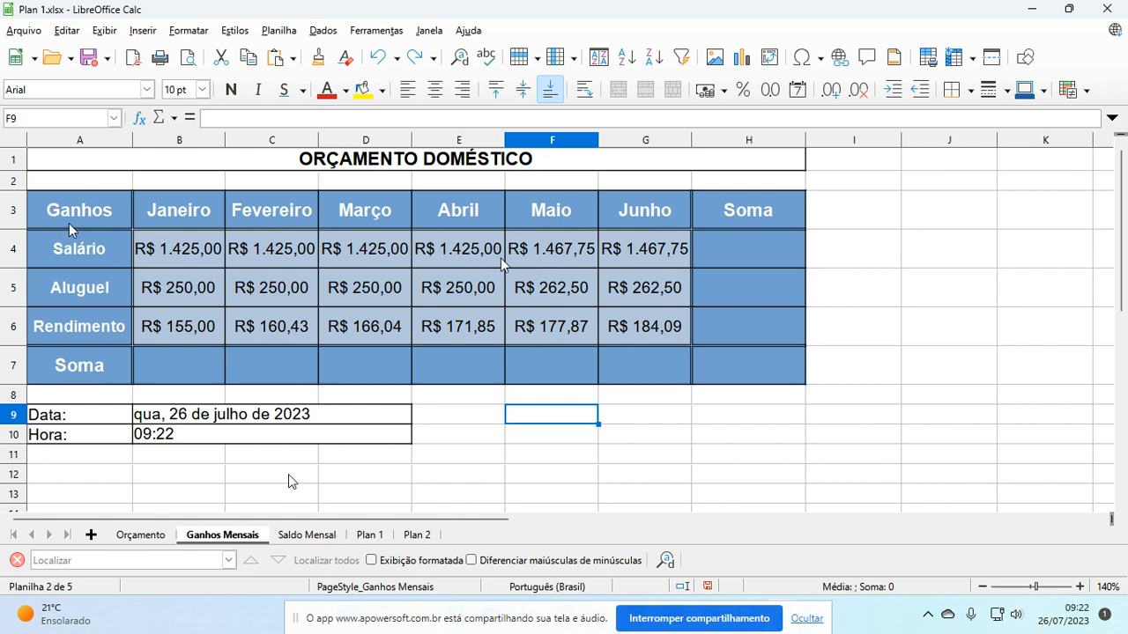
click(150, 536)
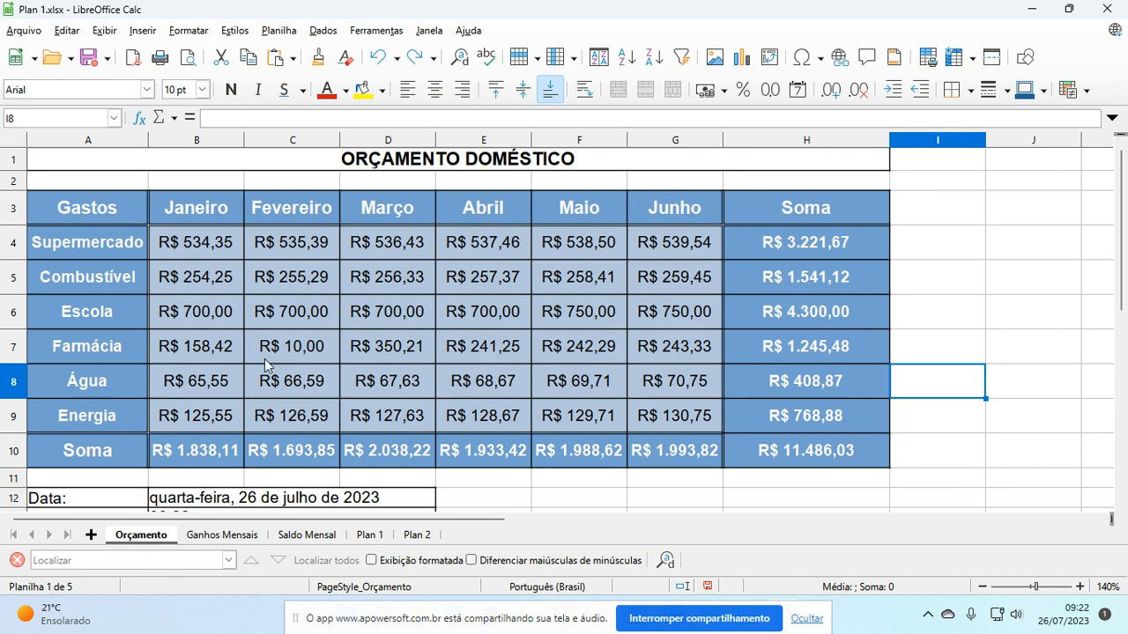
double_click(139, 538)
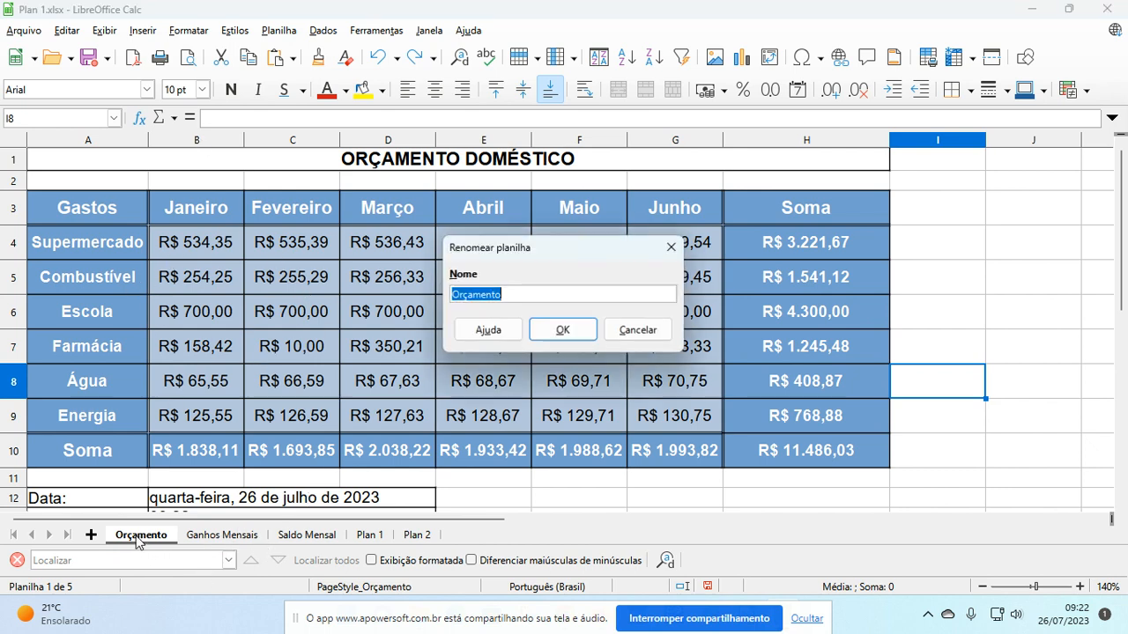
text(Gastos Mensais)
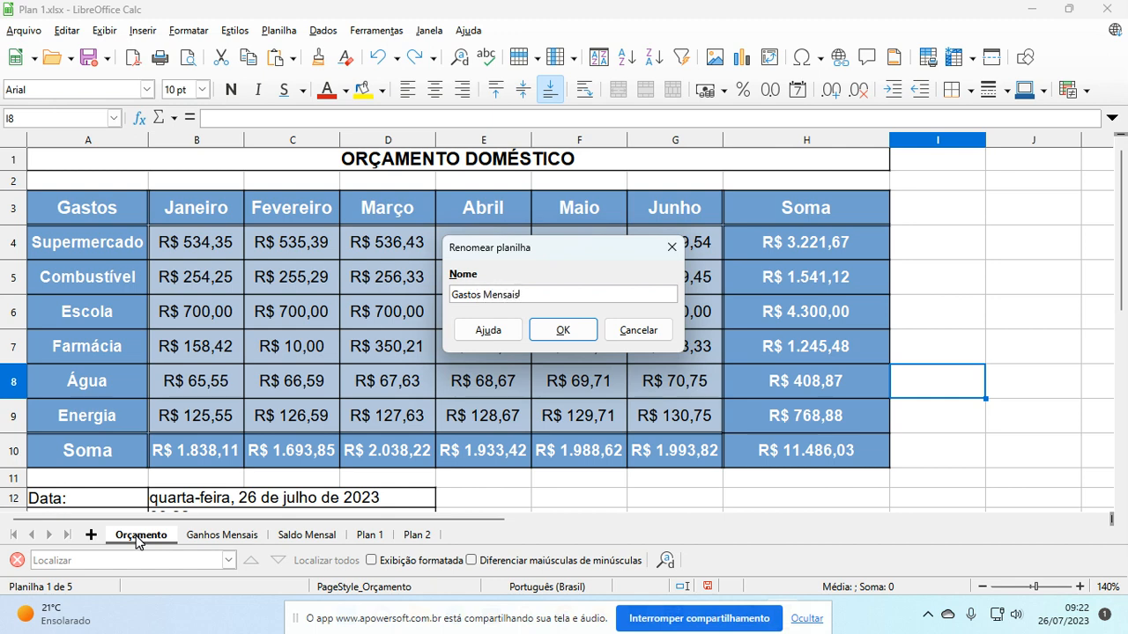
click(534, 335)
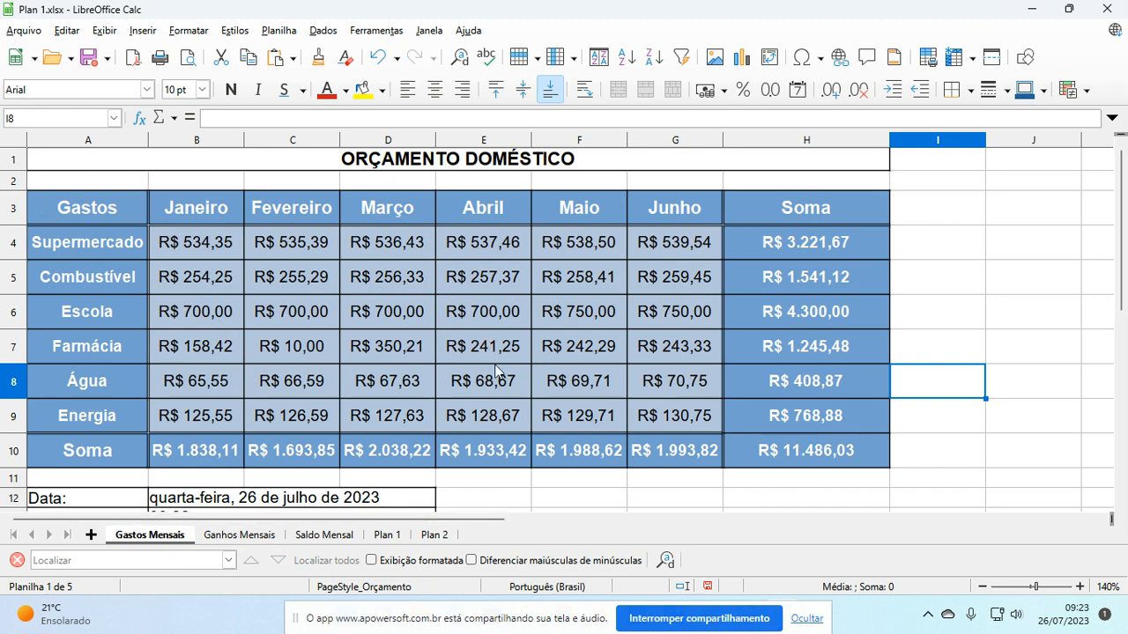
On the Ganhos Mensais sheet, total the Salário row in H4 with =SOMA(B4:G4) and fill the formula down to H6.
click(234, 536)
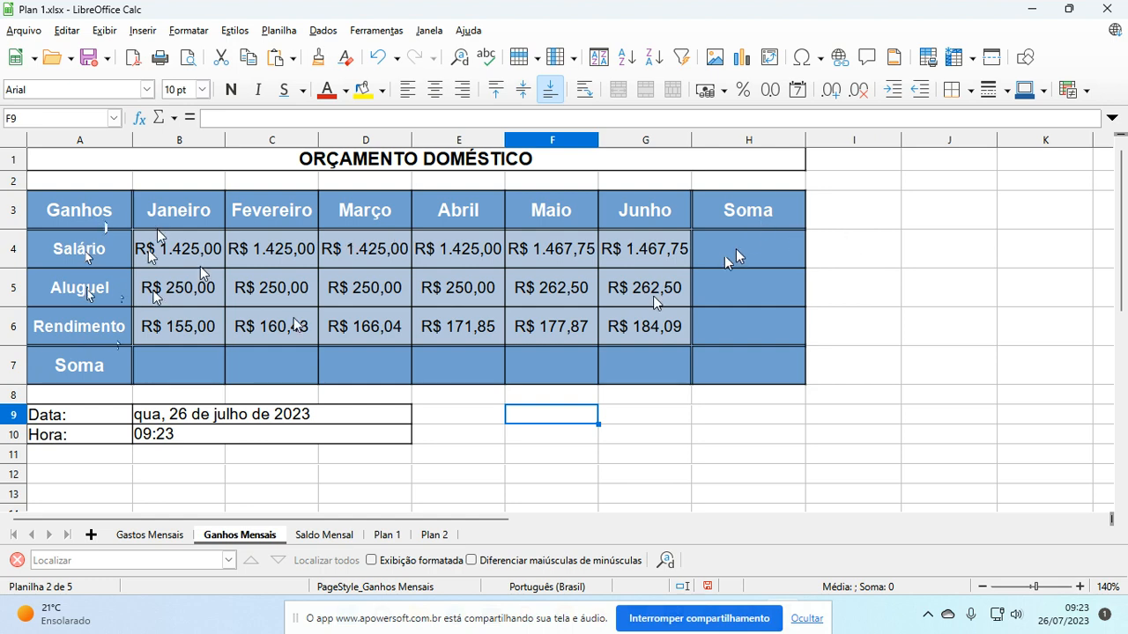
click(735, 256)
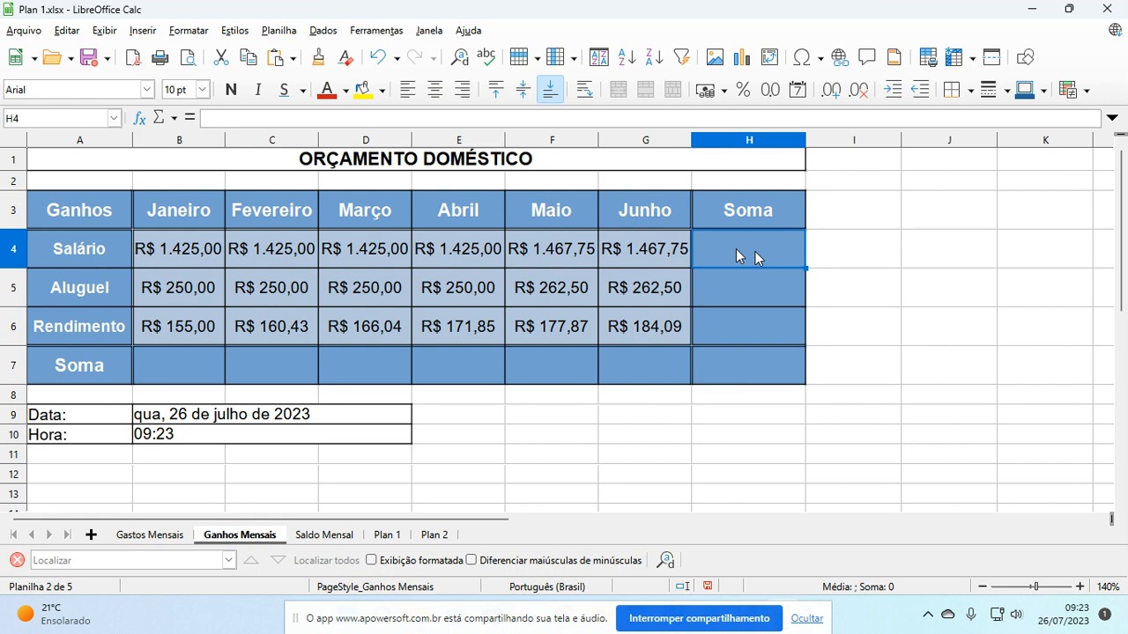
text(=soma)
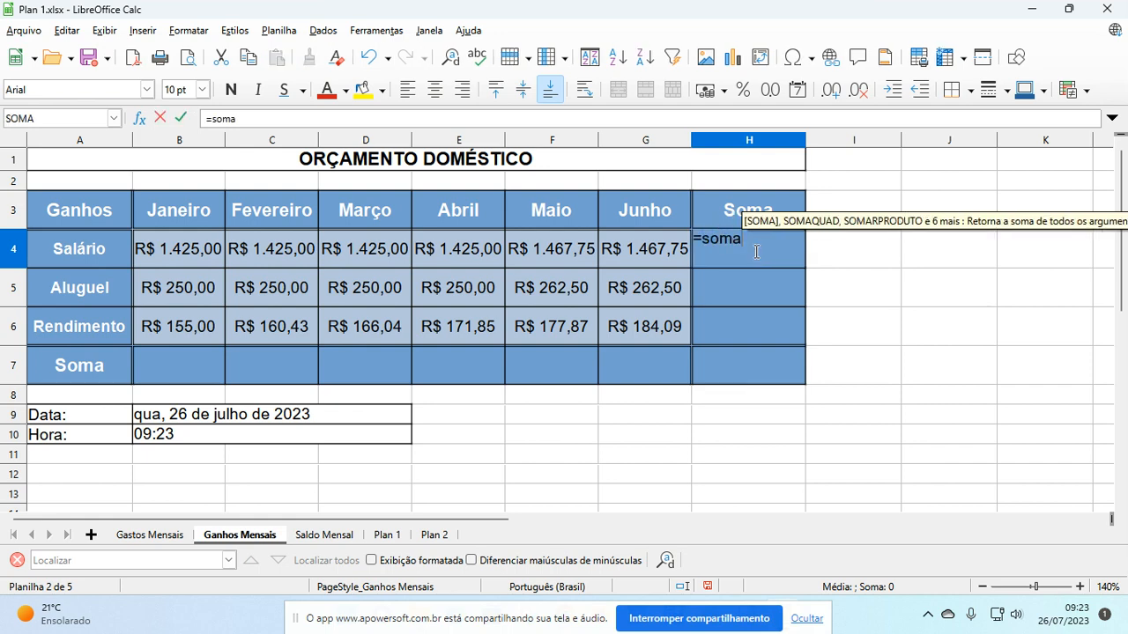
text(()
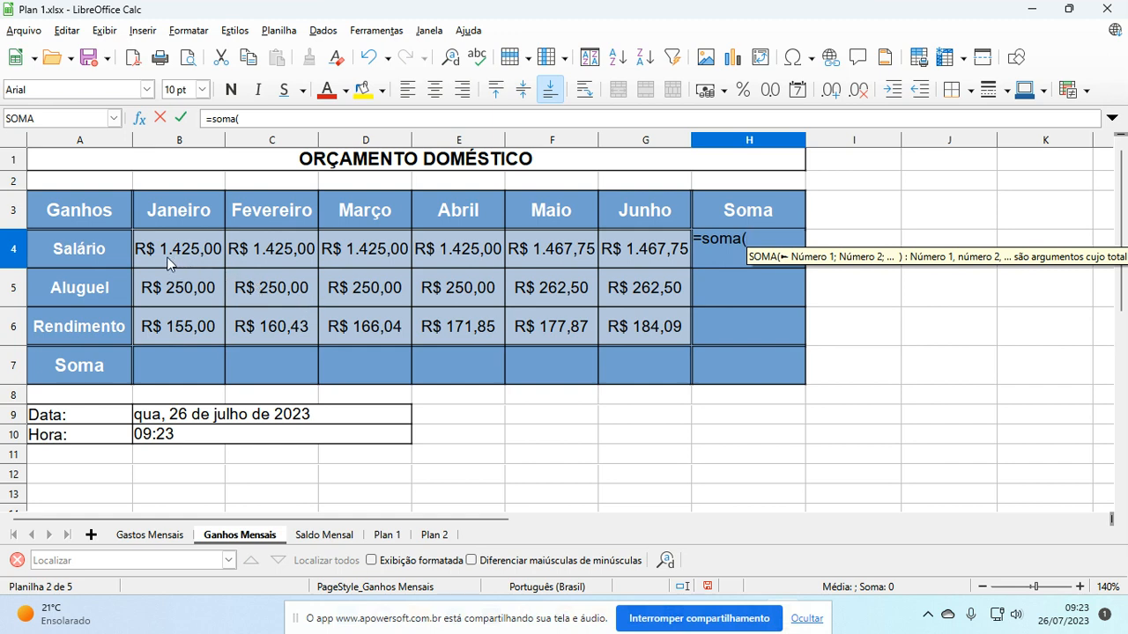
drag(171, 264, 622, 257)
key(Return)
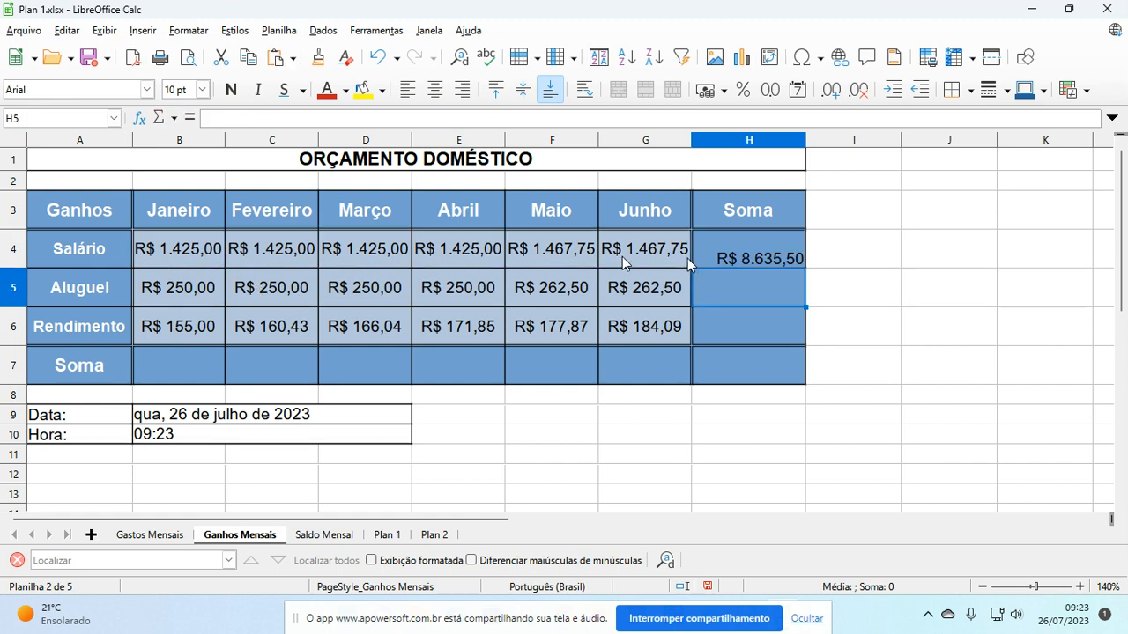
click(730, 256)
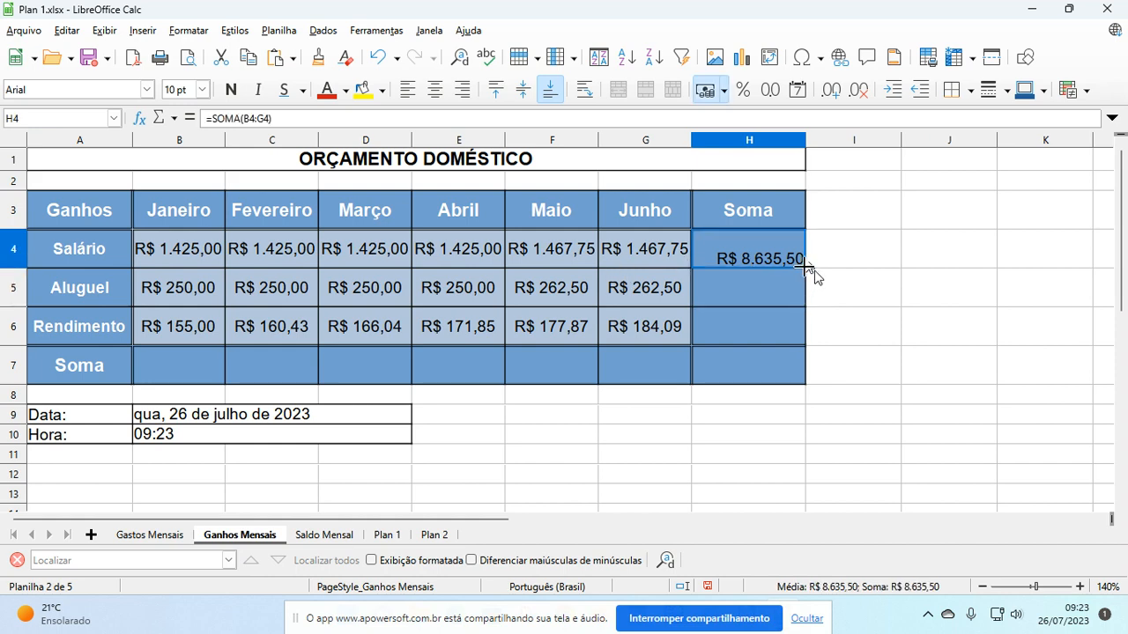
drag(805, 266, 793, 336)
Total the Janeiro earnings in B7 with =SOMA(B4:B6) and fill the formula across to G7.
click(164, 366)
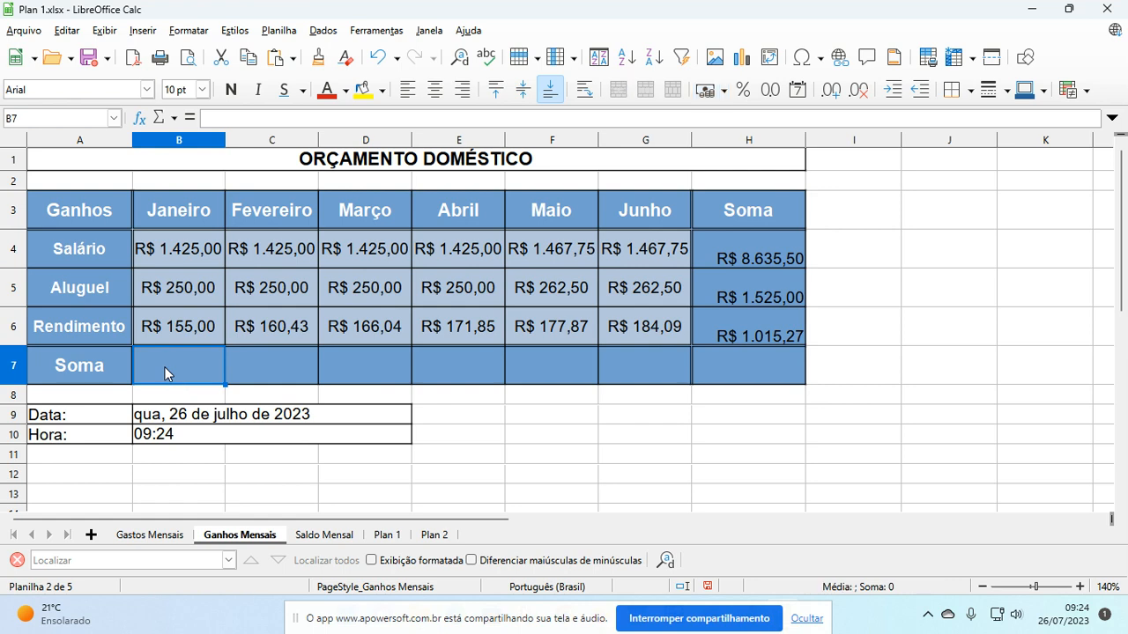
text(=soma*)
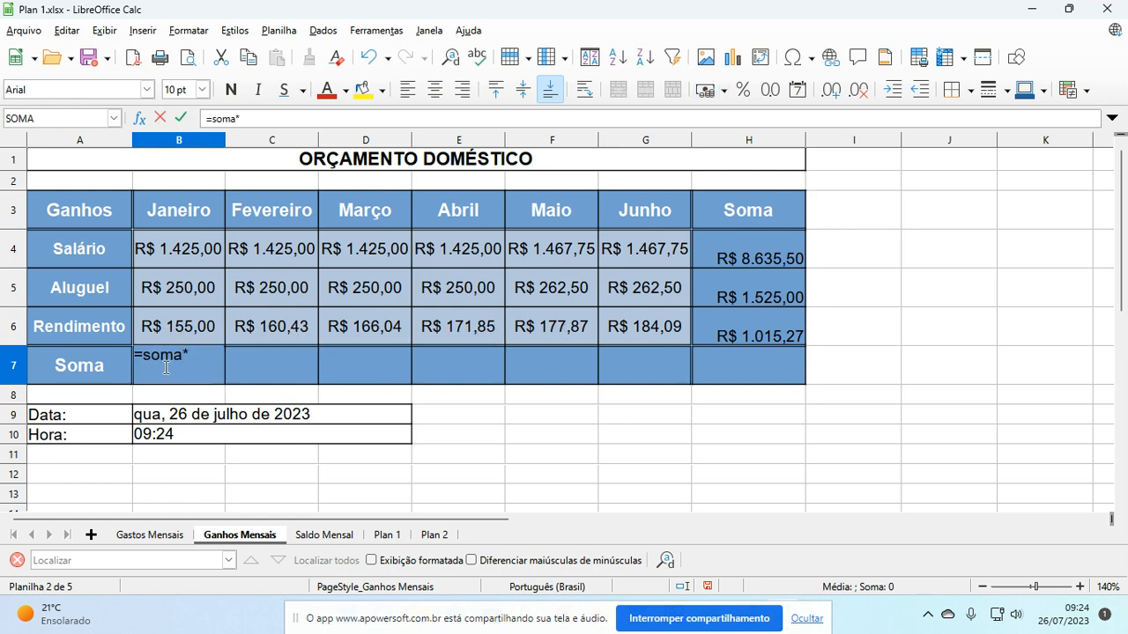
key(BackSpace)
text(()
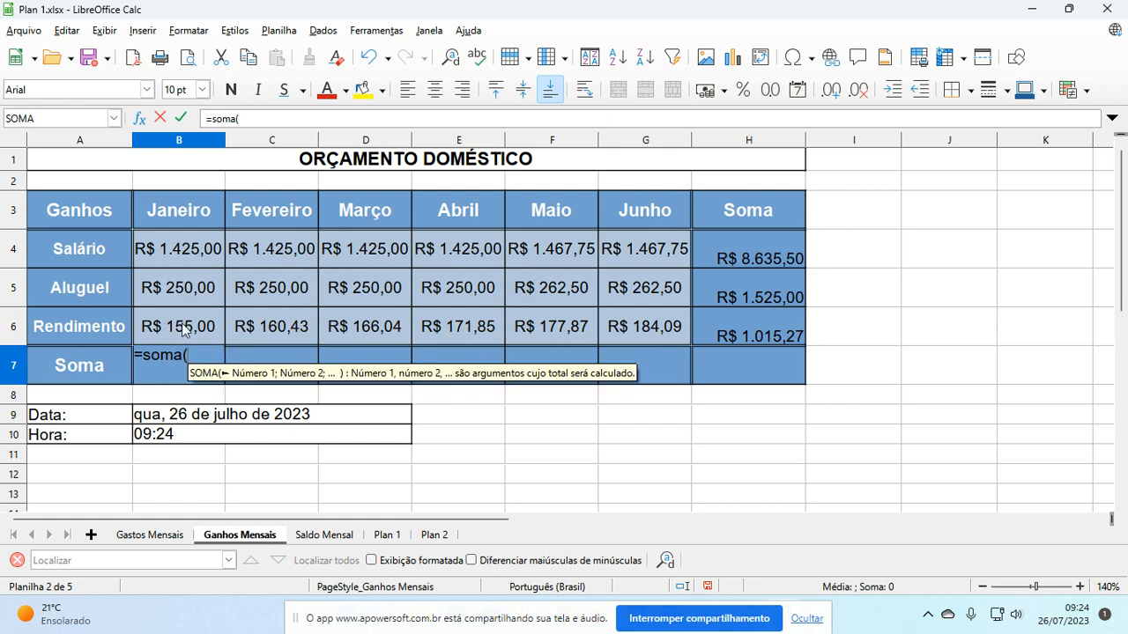
drag(184, 253, 194, 331)
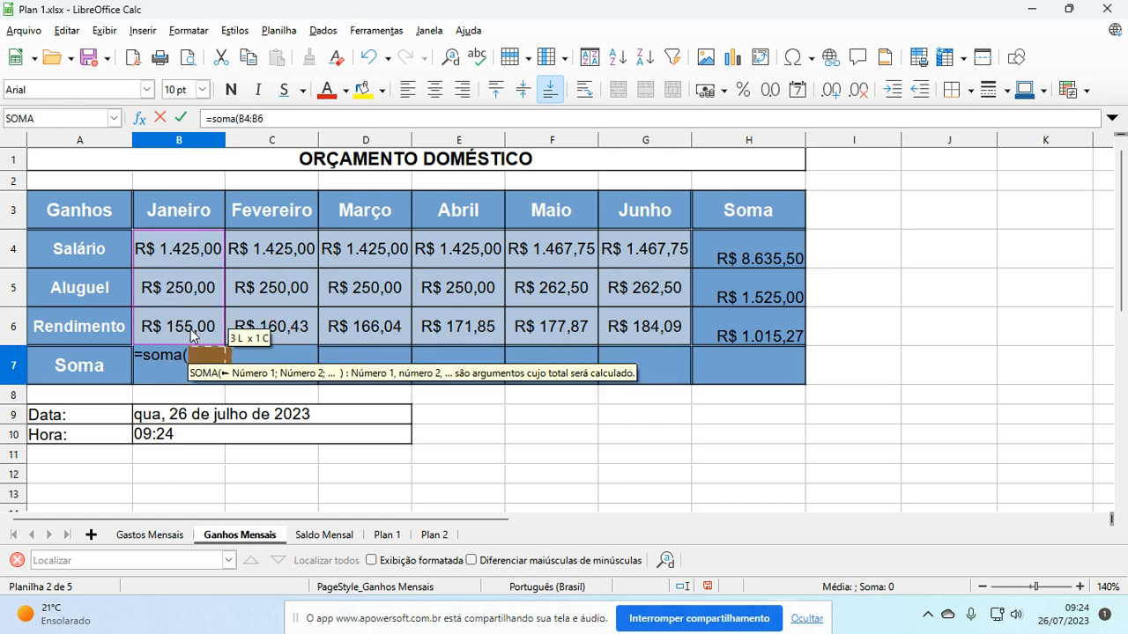
key(Return)
click(197, 359)
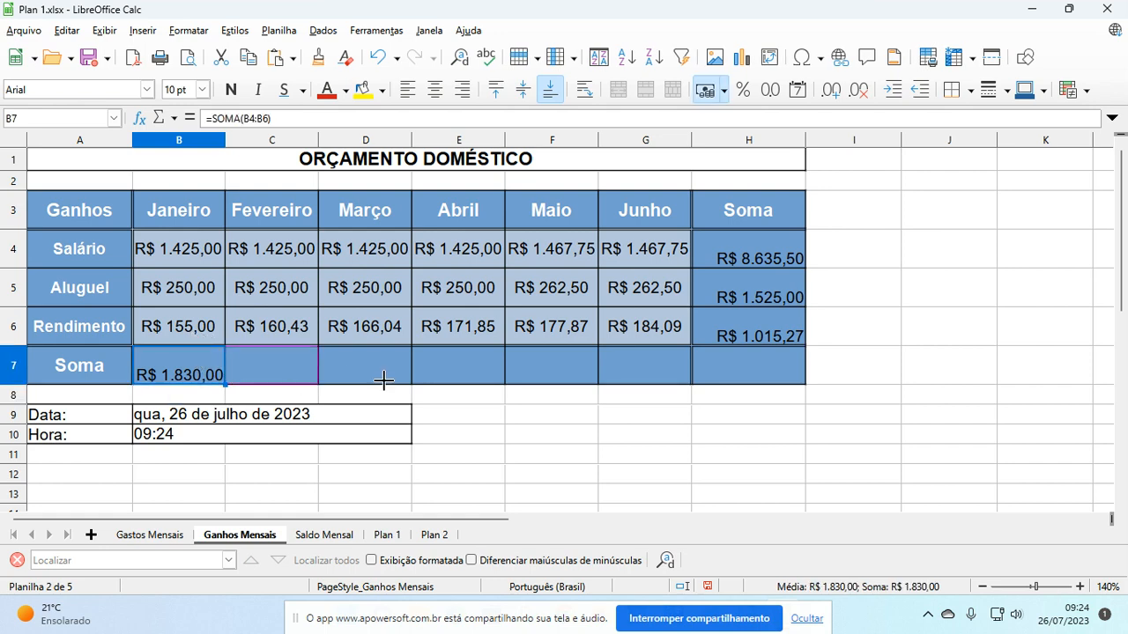
drag(383, 379, 653, 389)
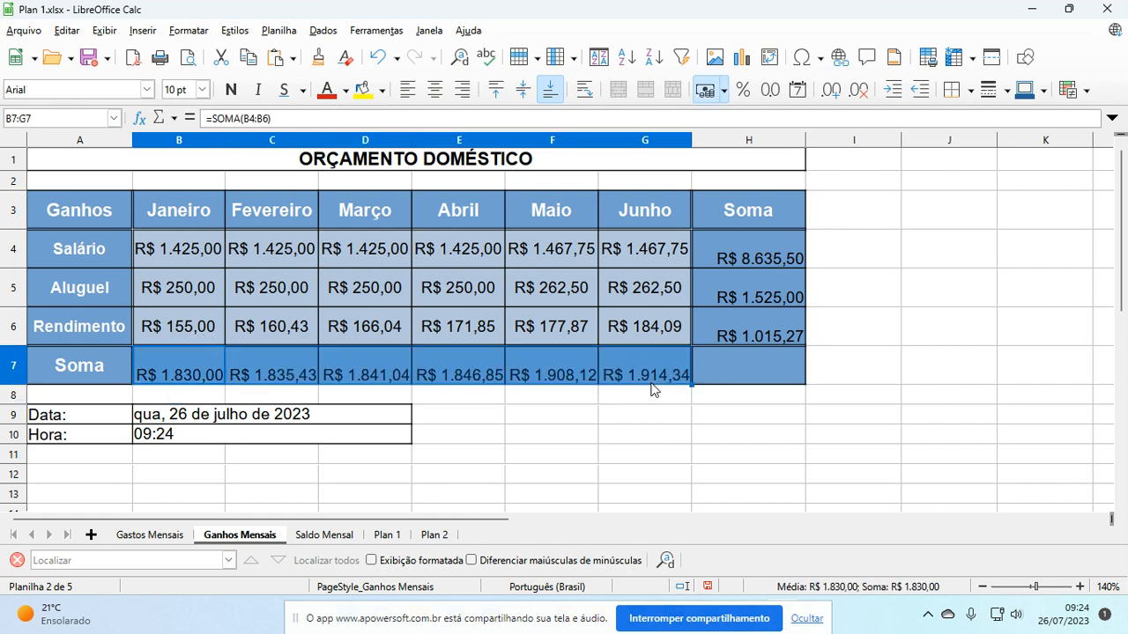
Calculate the overall earnings total in H7 by applying SOMA to the row totals H4:H6.
click(731, 366)
text(=)
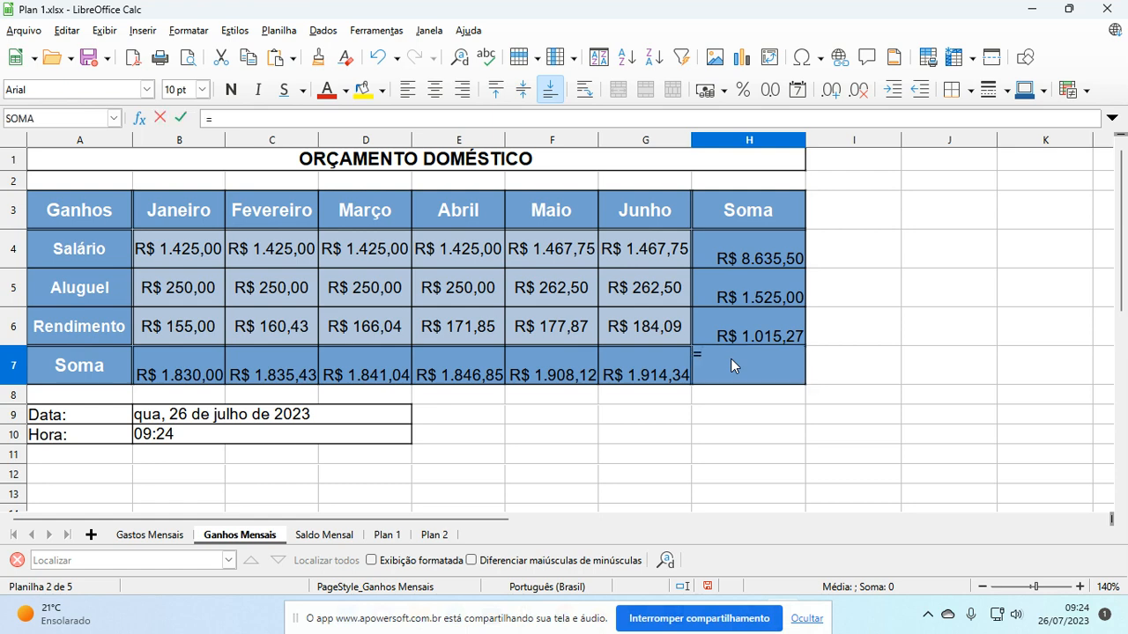
text(soma()
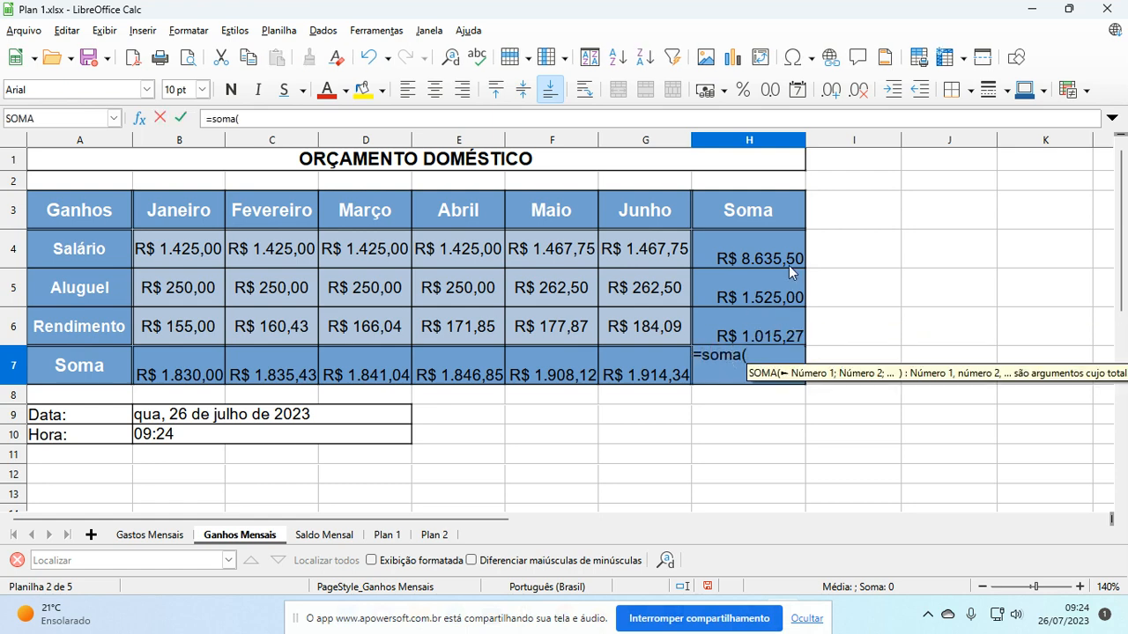
drag(789, 265, 741, 324)
key(Return)
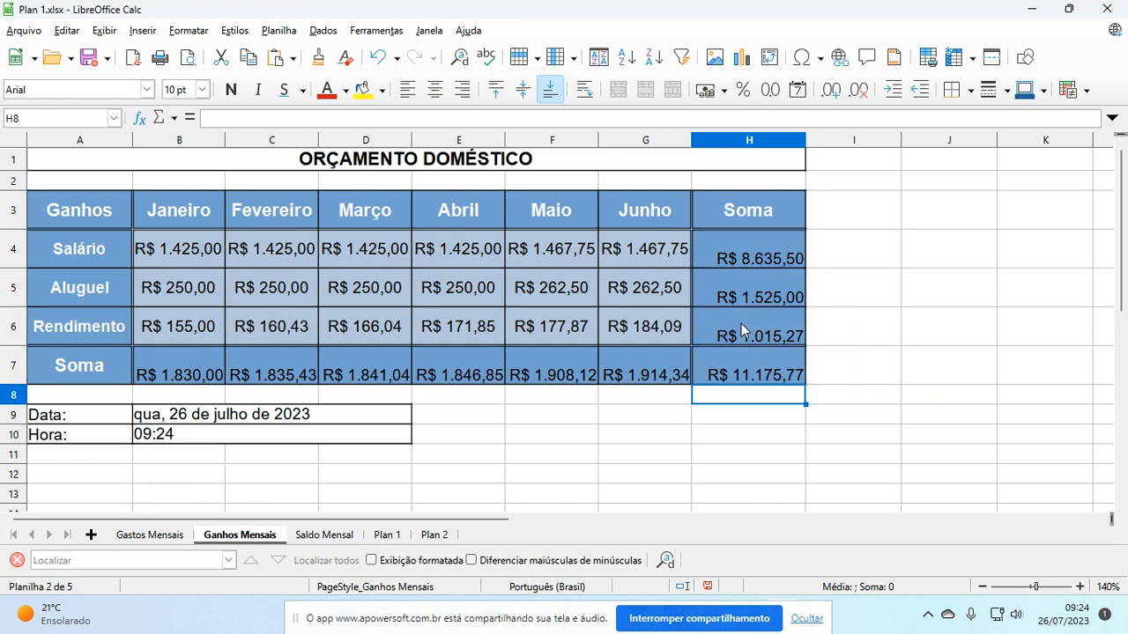
Centre the totals in H4:H7 and B7:G7 vertically and horizontally.
drag(737, 252, 750, 364)
drag(198, 372, 626, 370)
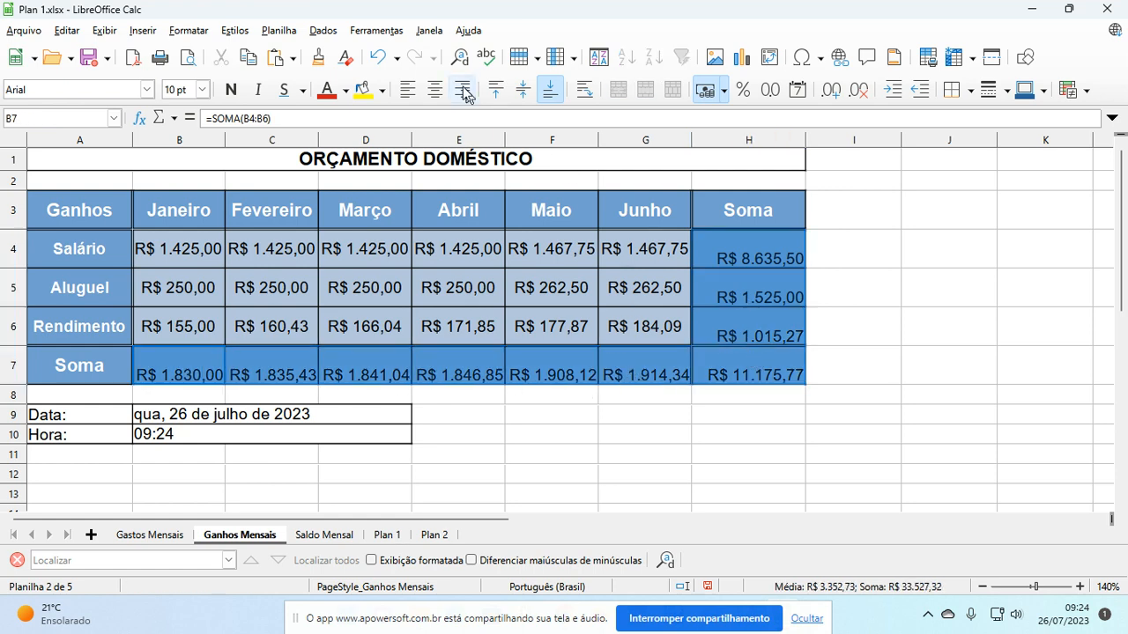
click(522, 89)
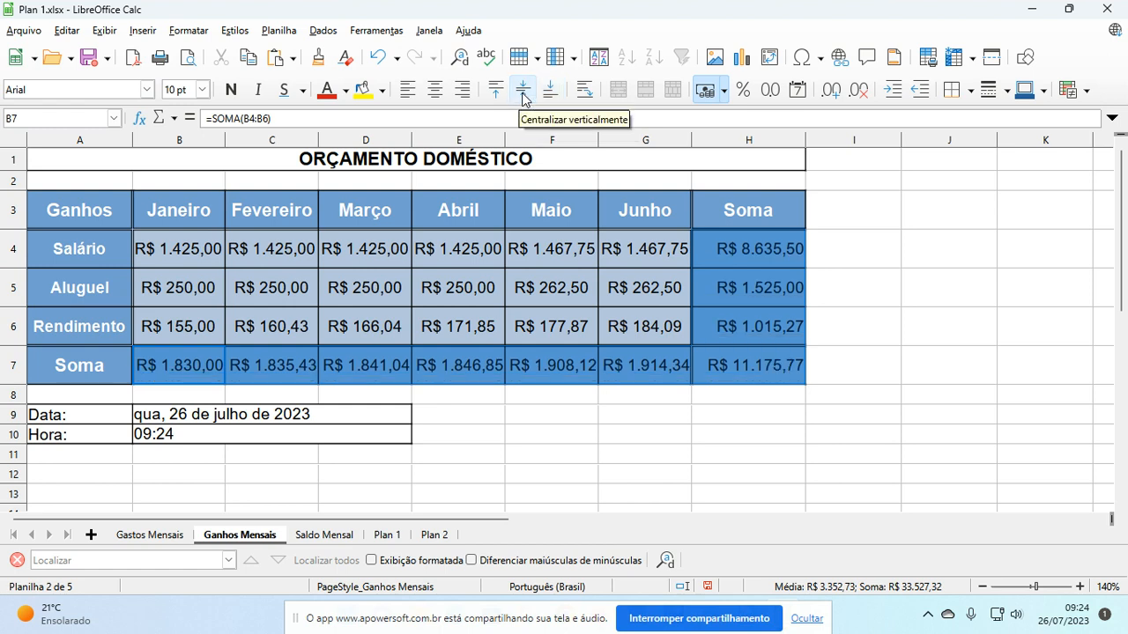
click(435, 89)
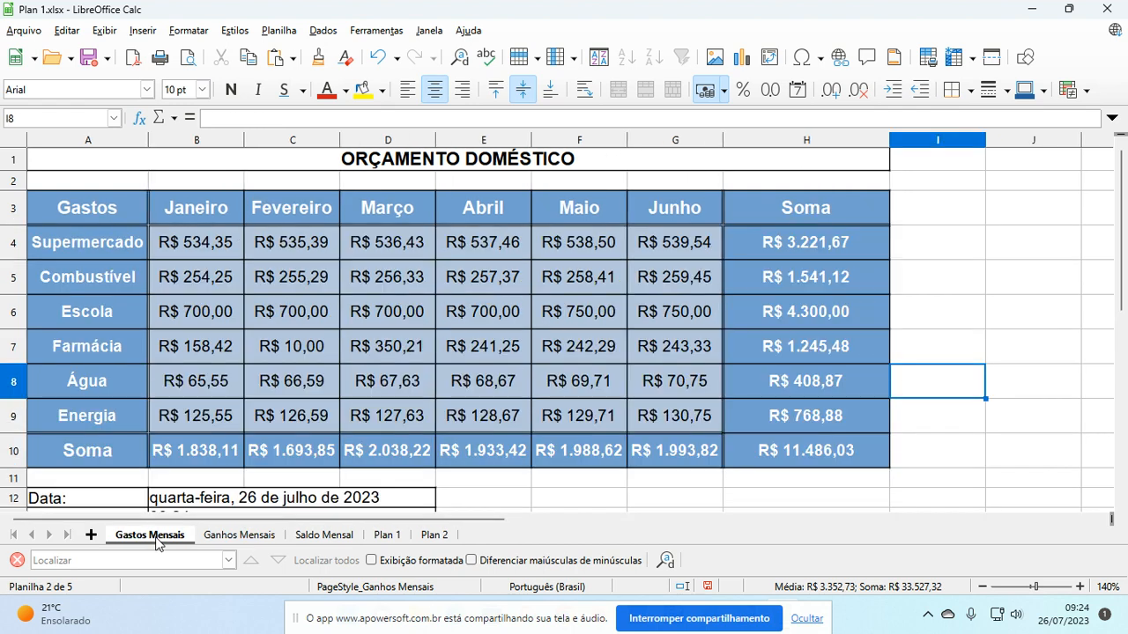
Format the Ganhos Mensais totals in H4:H7 and B7:G7 as bold white text, matching the Gastos Mensais sheet, and save the workbook.
click(152, 536)
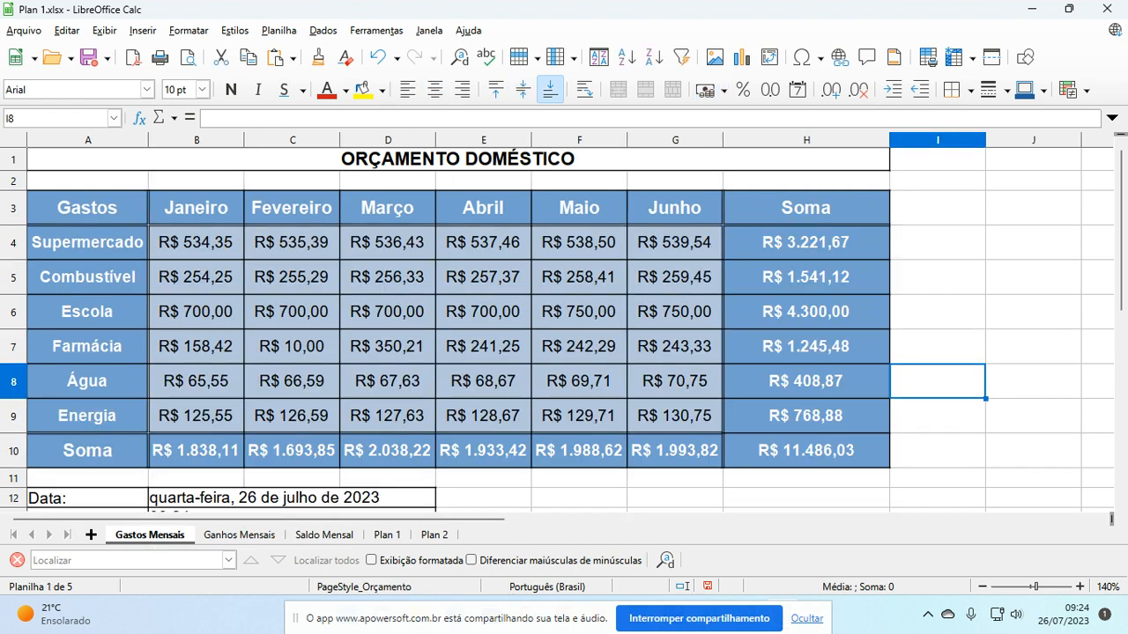
click(248, 535)
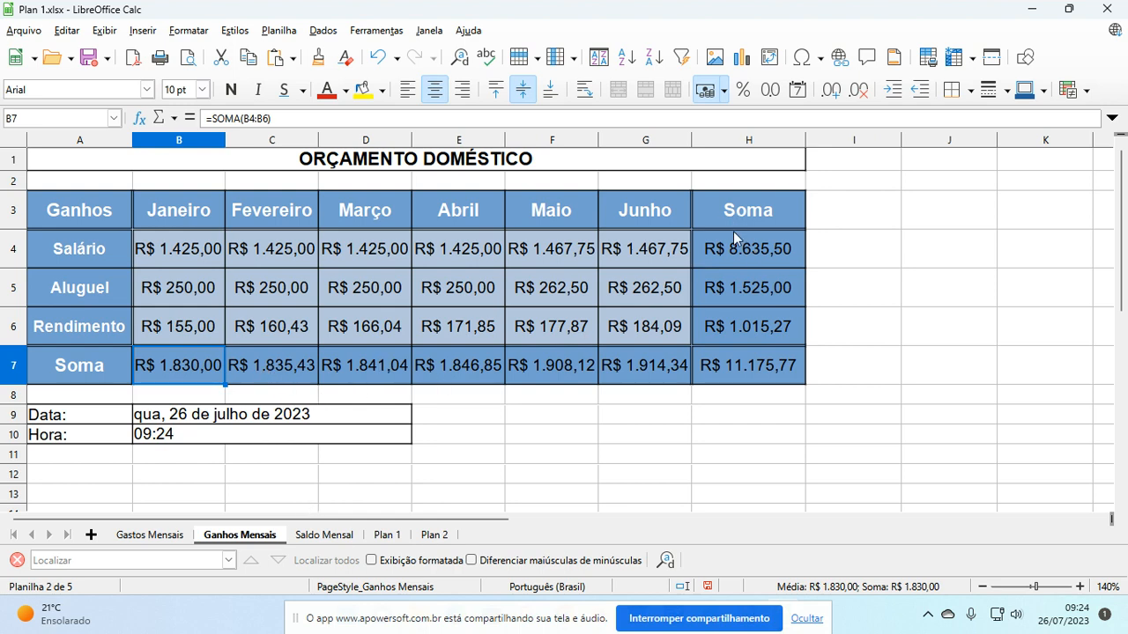
drag(733, 234, 730, 360)
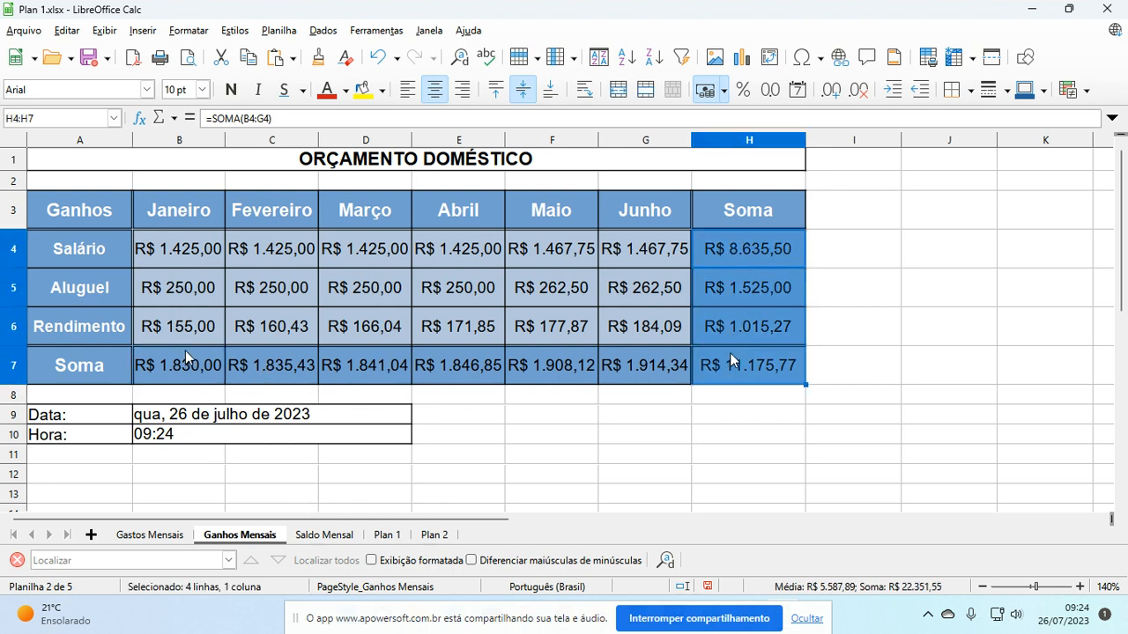
drag(190, 365, 627, 368)
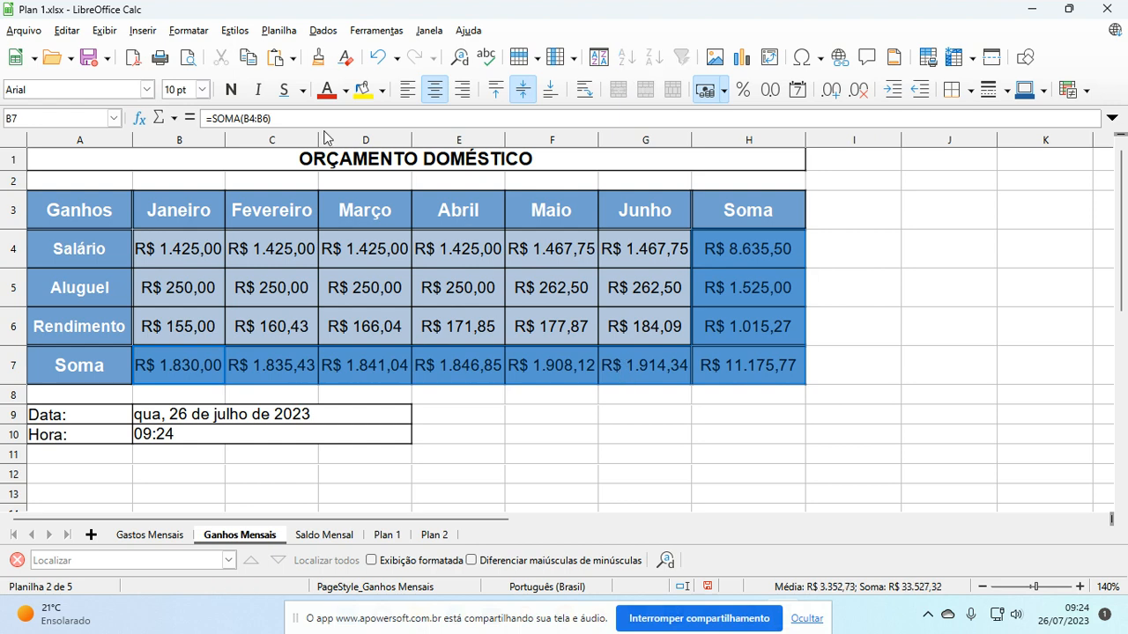
click(345, 90)
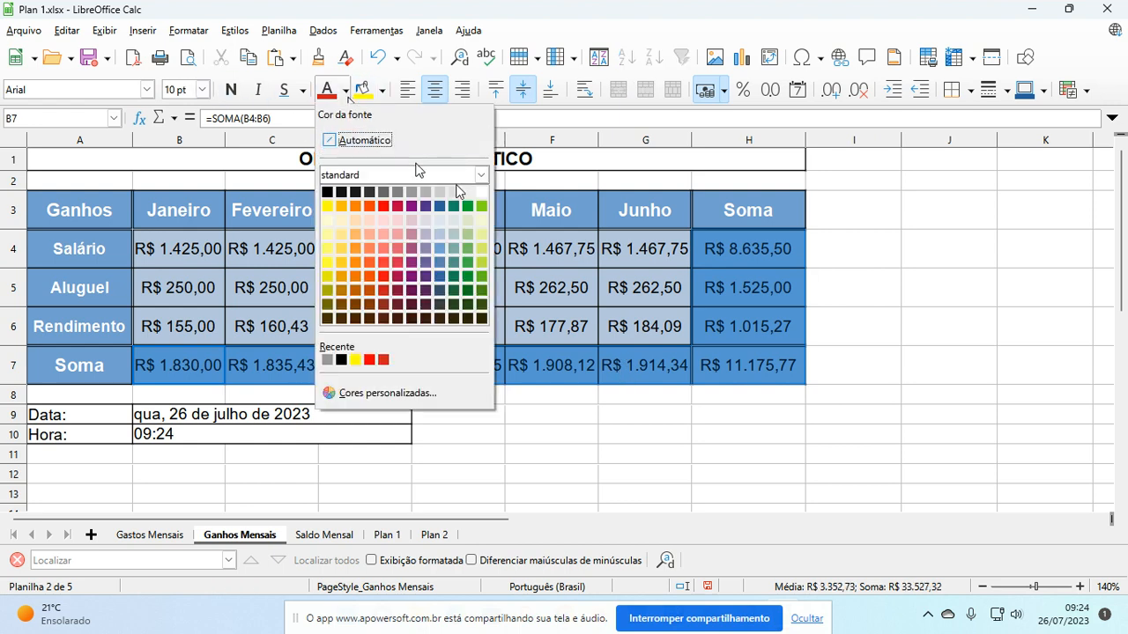
click(482, 192)
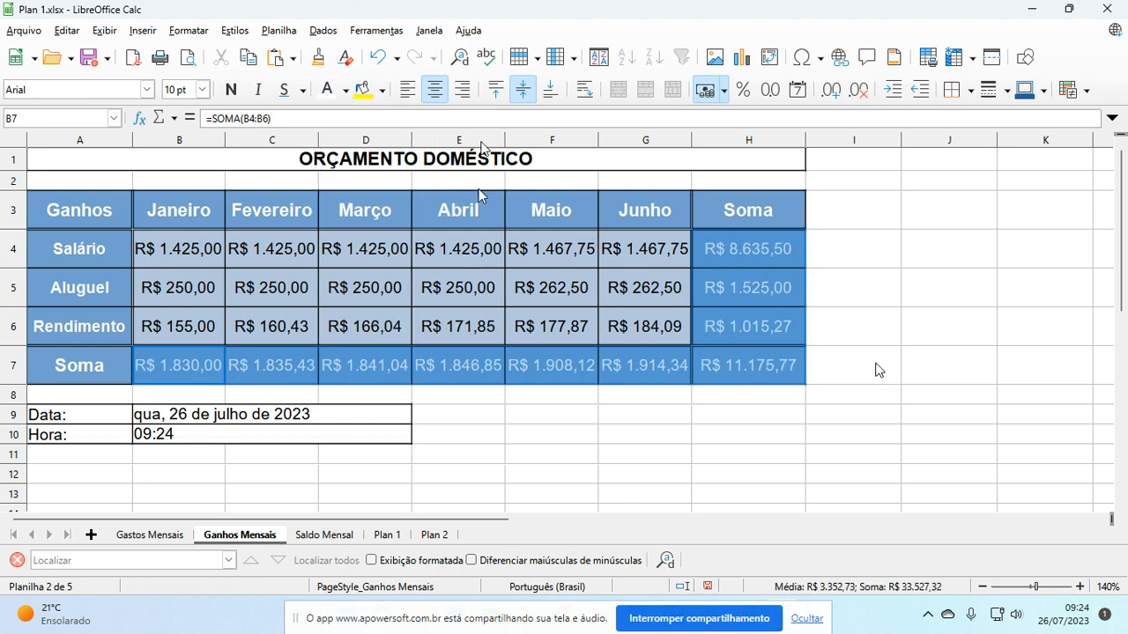
click(231, 89)
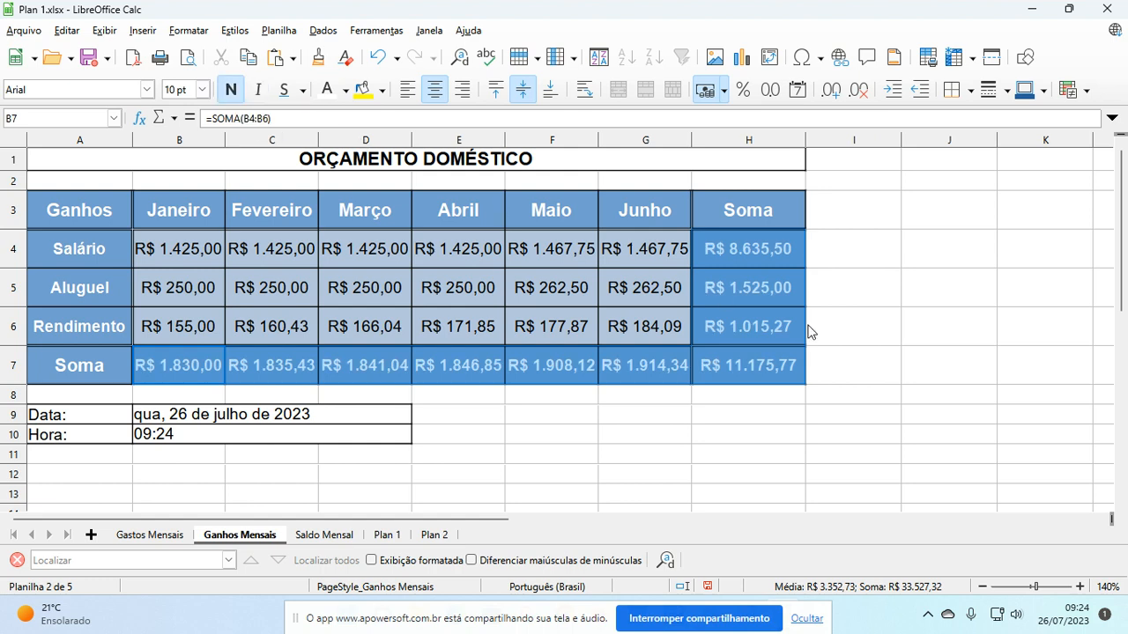
click(736, 400)
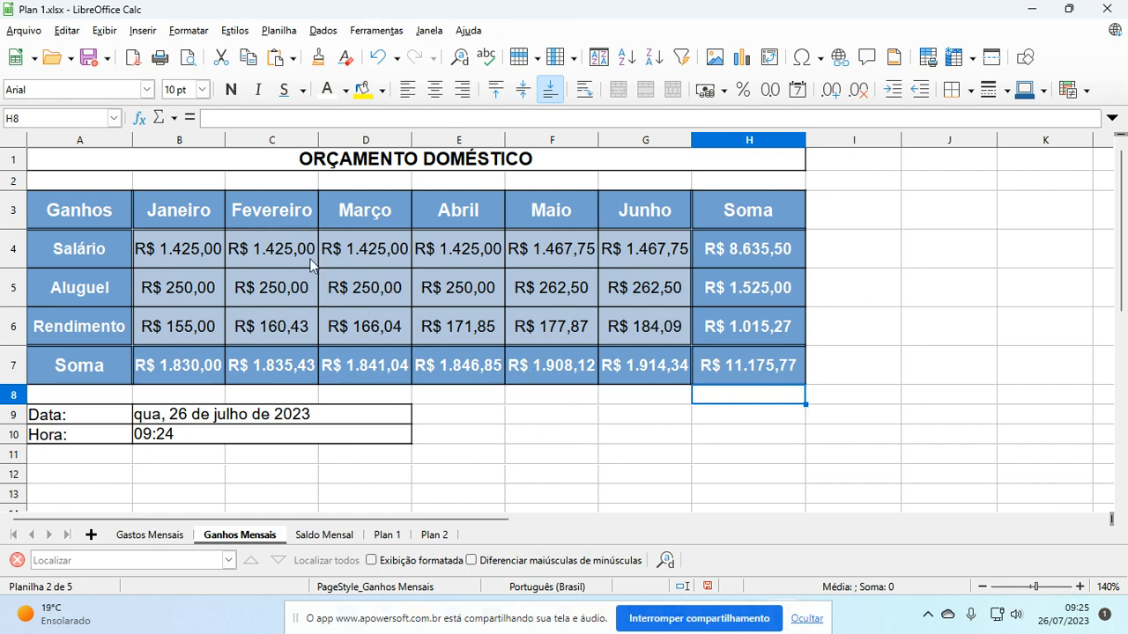
click(87, 60)
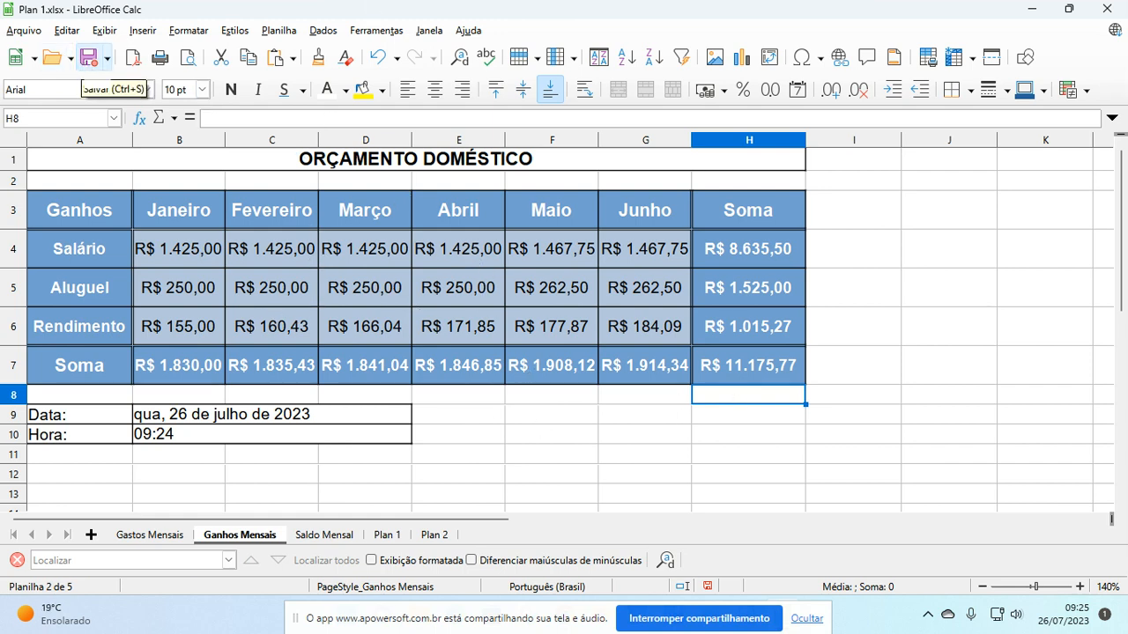
Compare the empty Saldo row on the Saldo Mensal sheet with the monthly totals on the Ganhos Mensais and Gastos Mensais sheets.
click(333, 535)
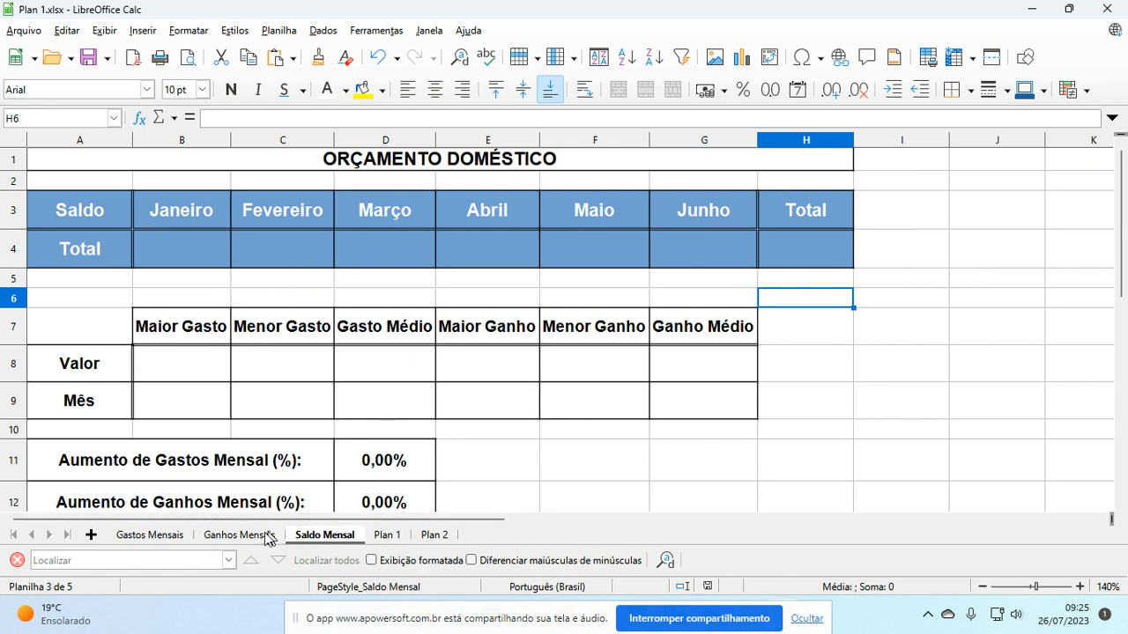
click(184, 537)
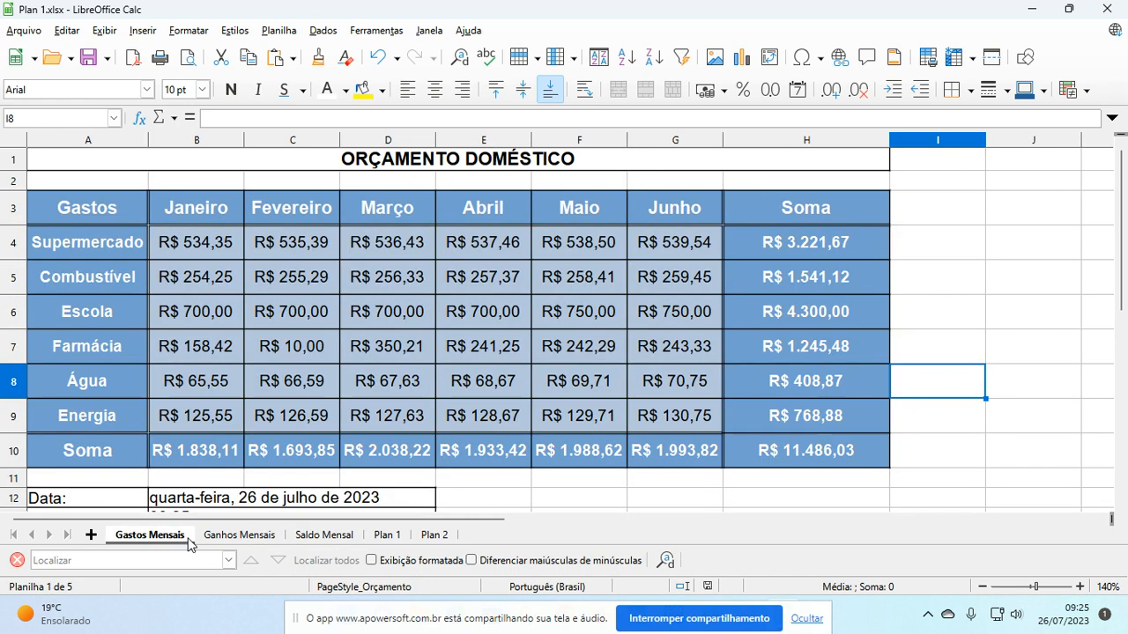
click(229, 535)
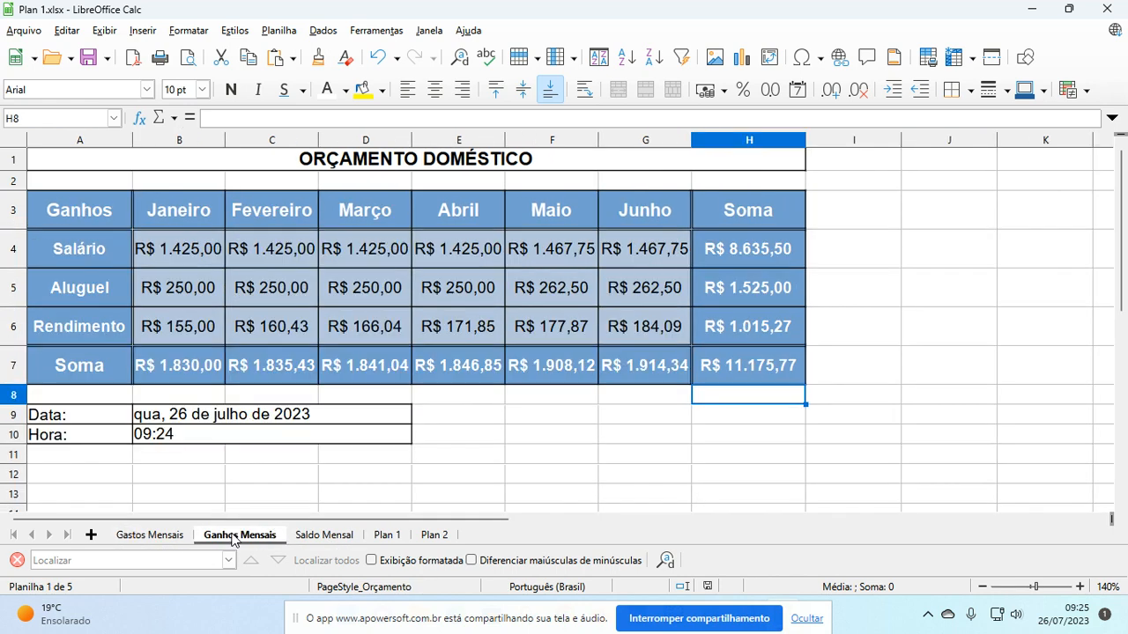
click(319, 537)
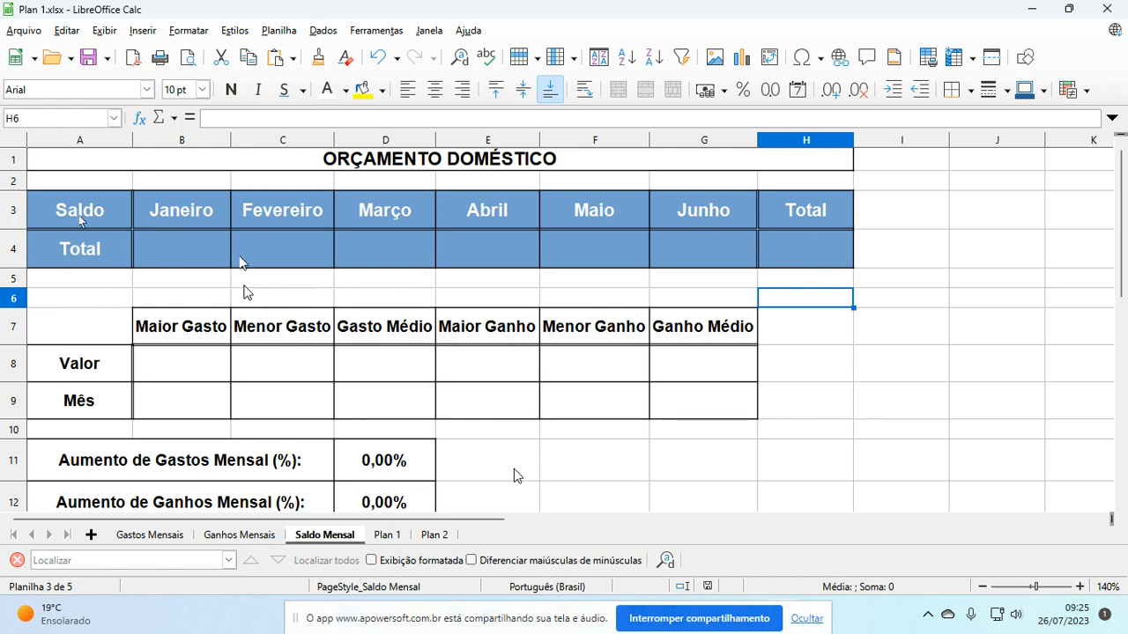
click(181, 263)
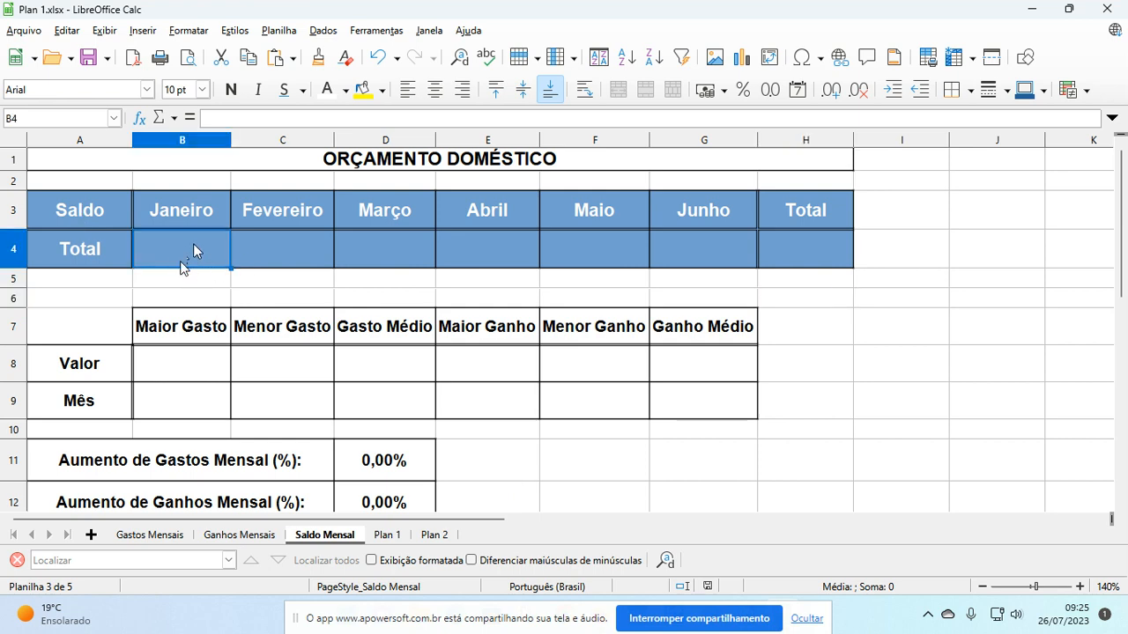
click(235, 537)
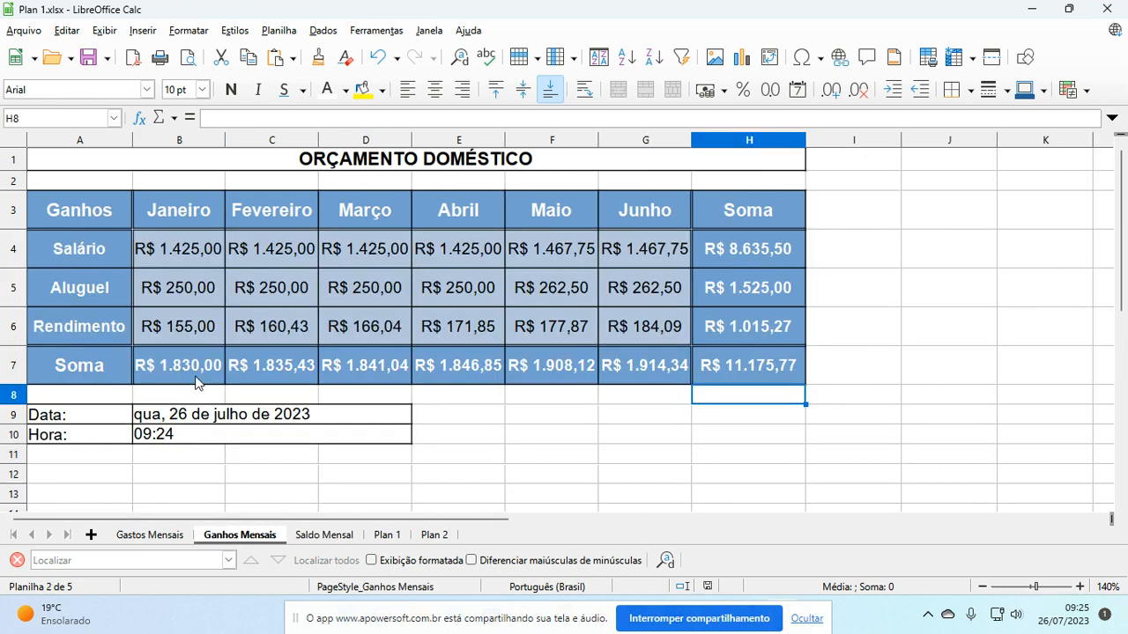
click(161, 539)
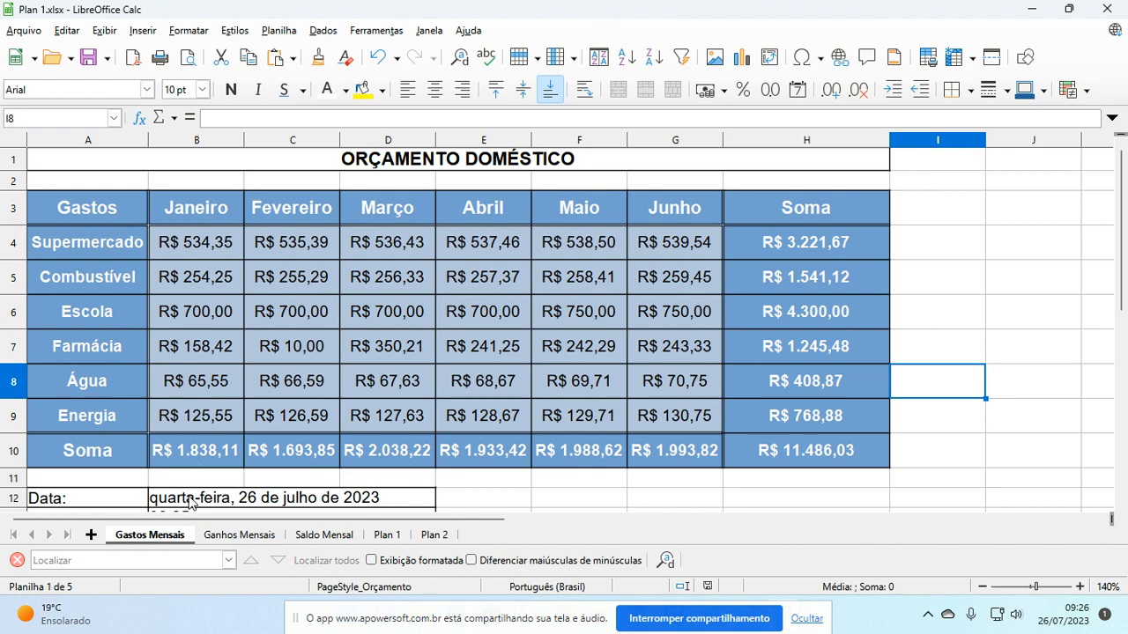
click(237, 535)
click(322, 537)
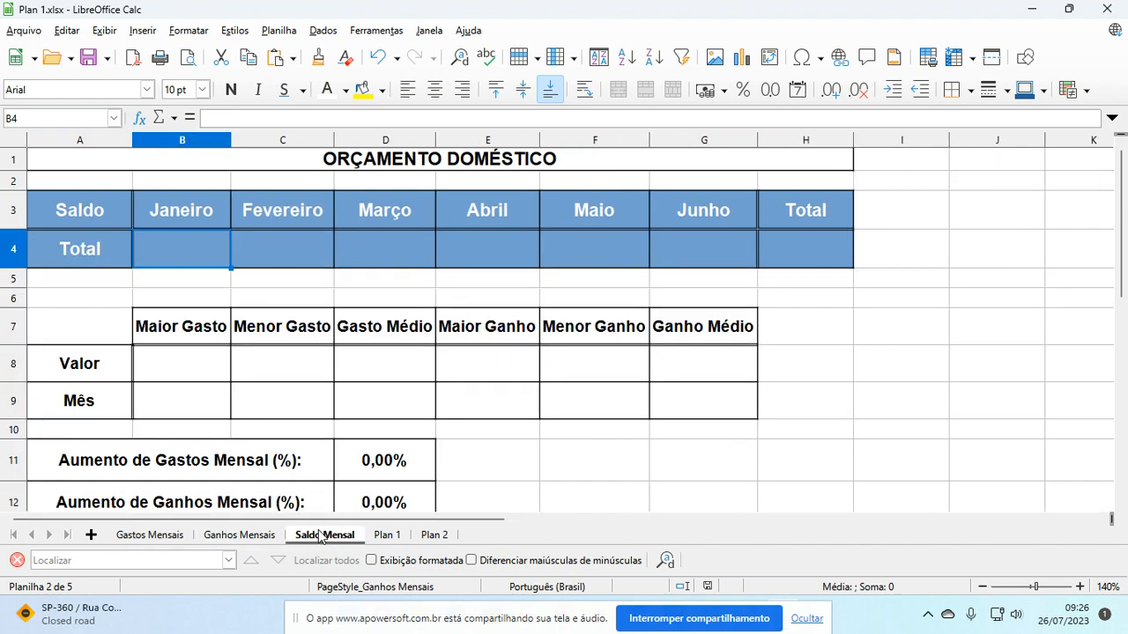
Examine the Saldo Mensal sheet's highest, lowest and average spending and earnings table and the monthly increase percentage fields.
scroll(284, 335, down, 2)
scroll(284, 335, up, 1)
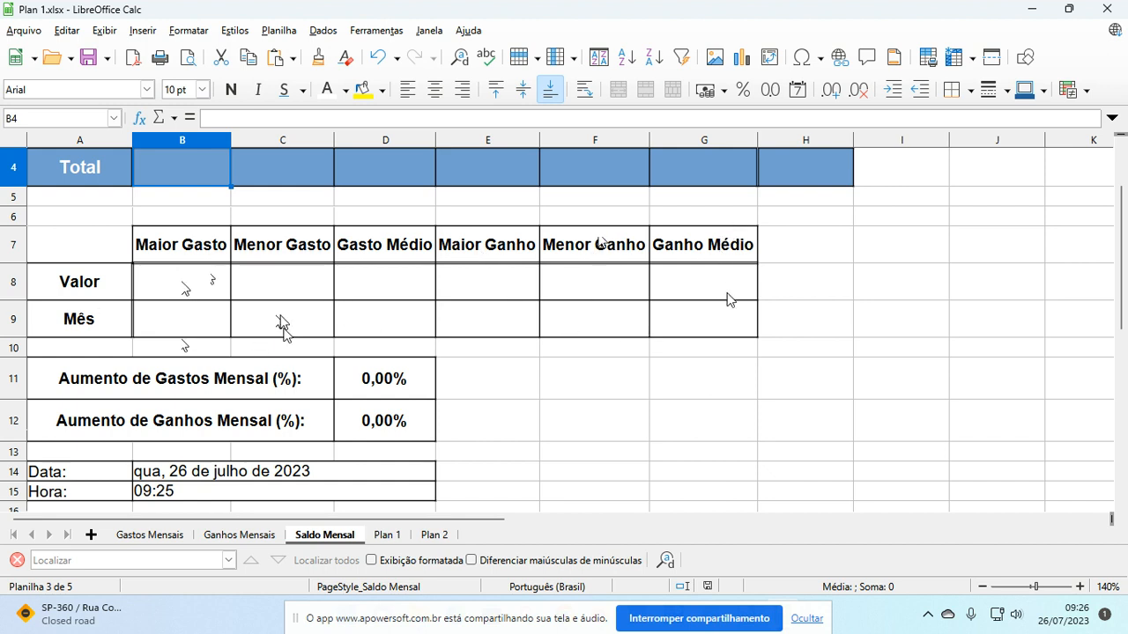
scroll(573, 360, down, 1)
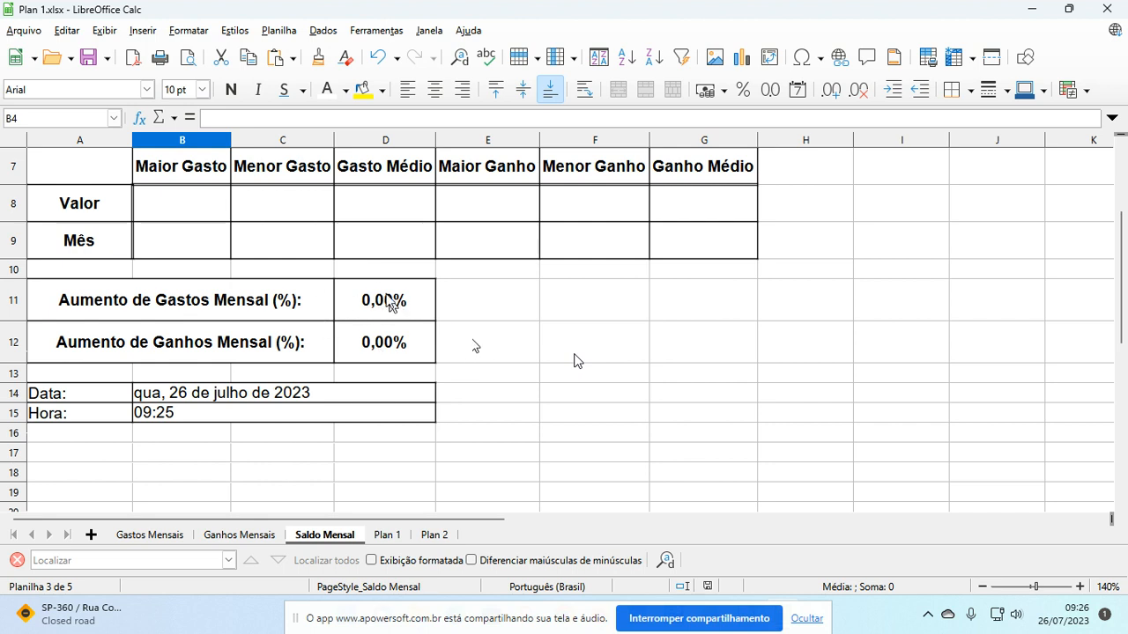
click(391, 299)
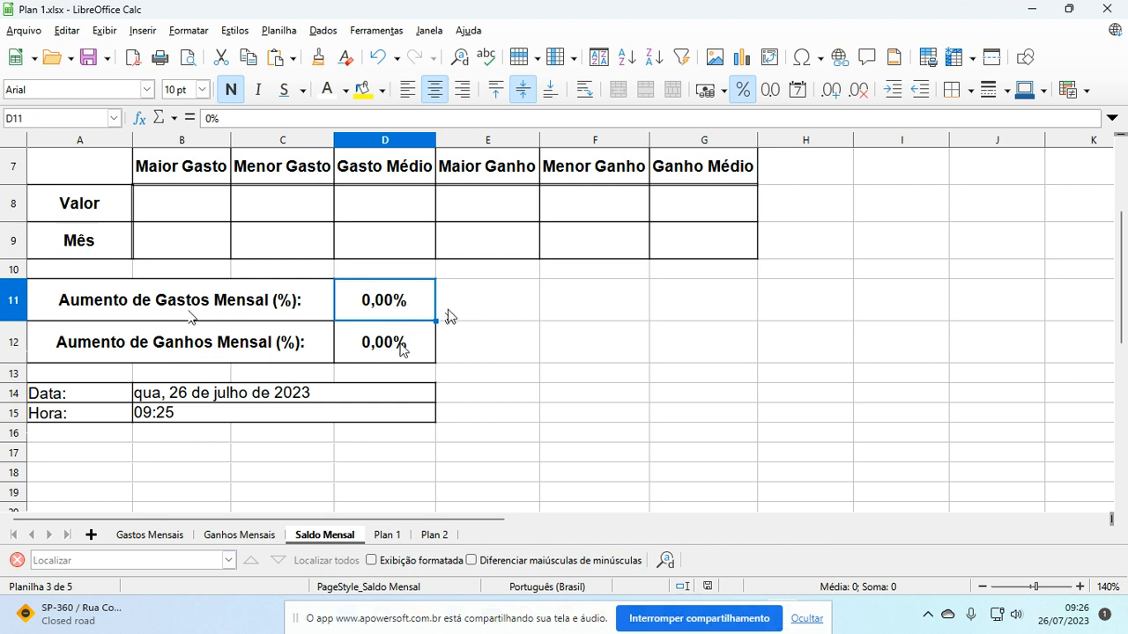
scroll(511, 376, up, 1)
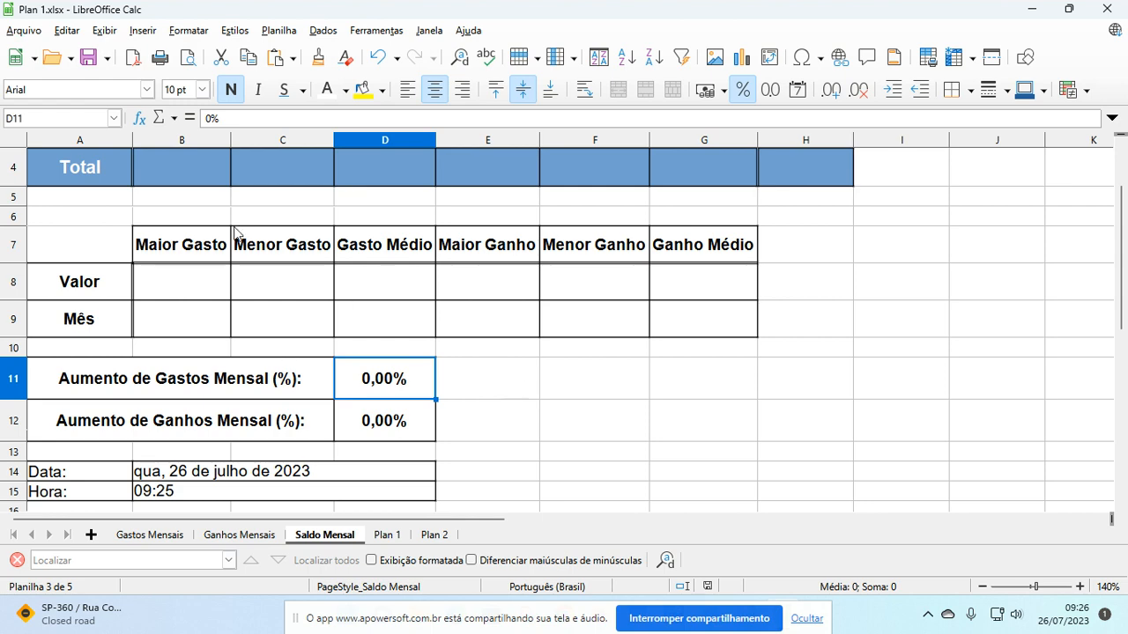
scroll(625, 450, up, 1)
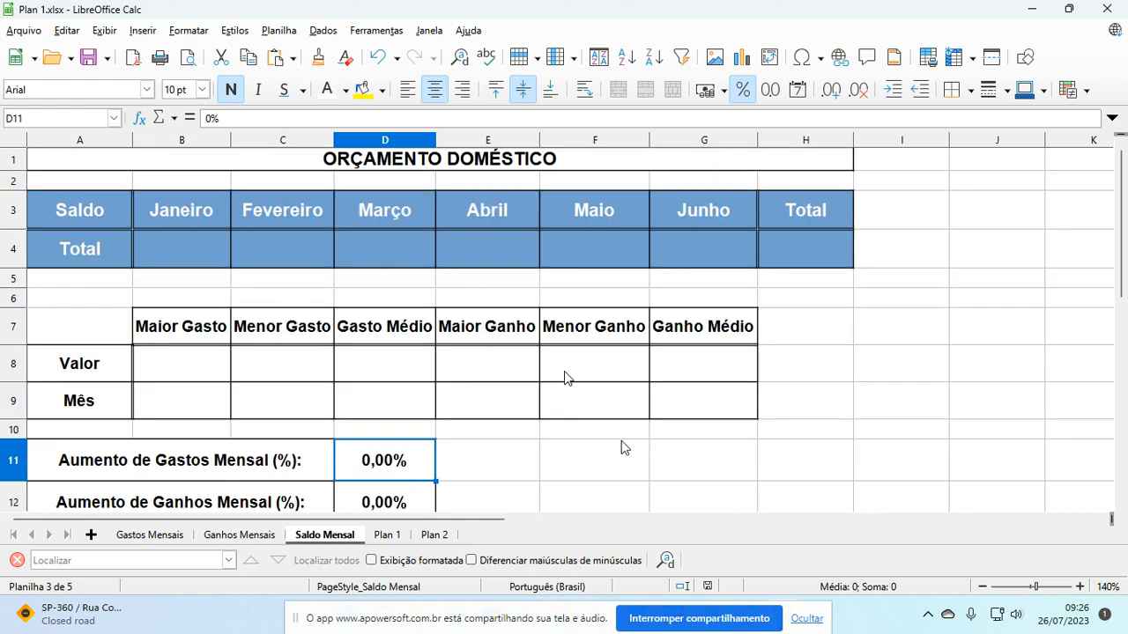
scroll(563, 371, down, 2)
scroll(564, 371, up, 2)
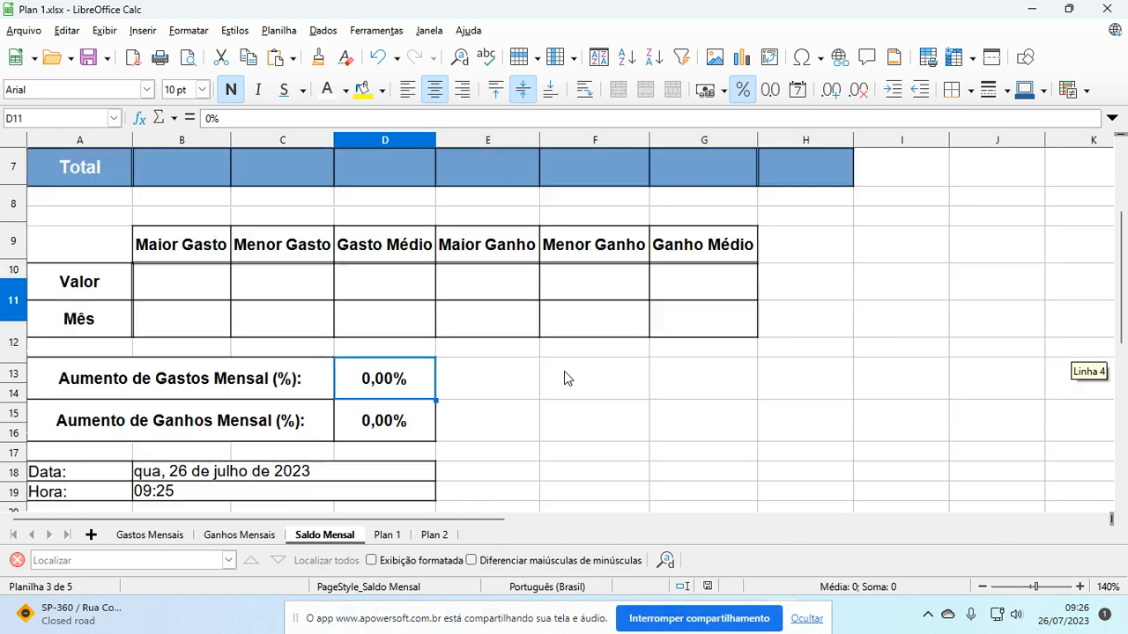